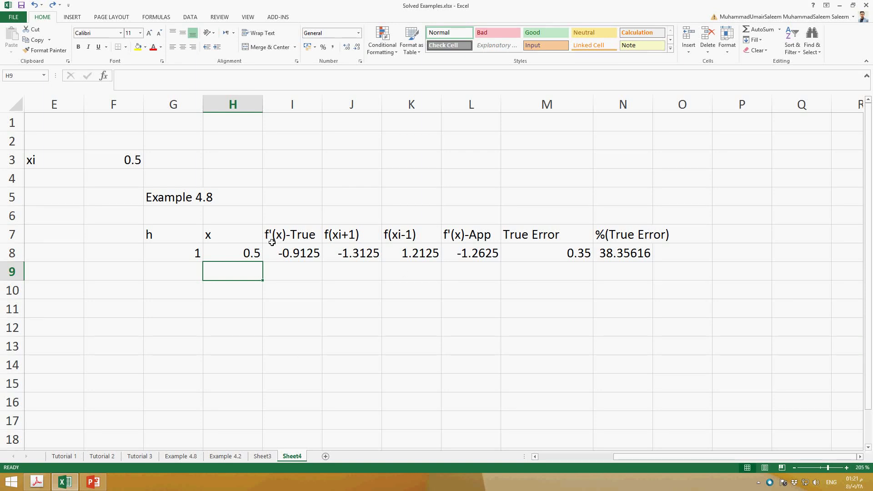
Enter the formula =G8/10 in cell G9, following the step-size division by 10 stated in Example 4.8 of the textbook PDF.
{"action": "left_click", "coordinate": [181, 273]}
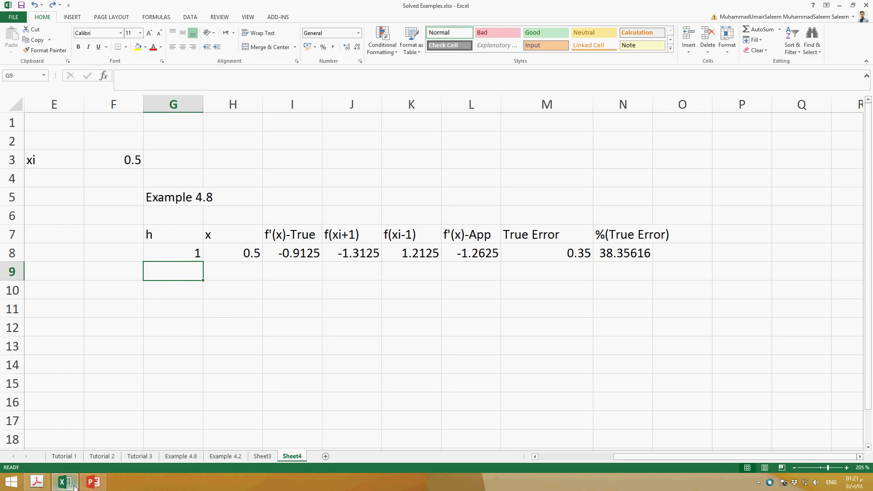
{"action": "left_click", "coordinate": [33, 486]}
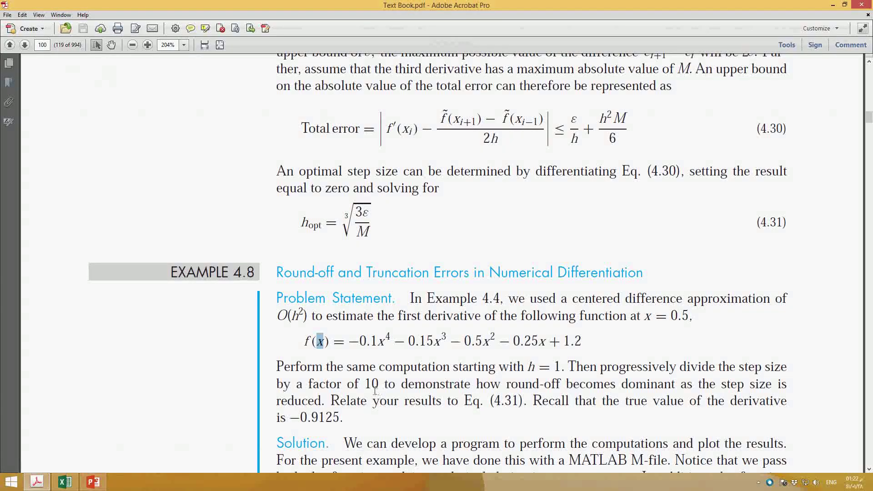
{"action": "left_click", "coordinate": [65, 483]}
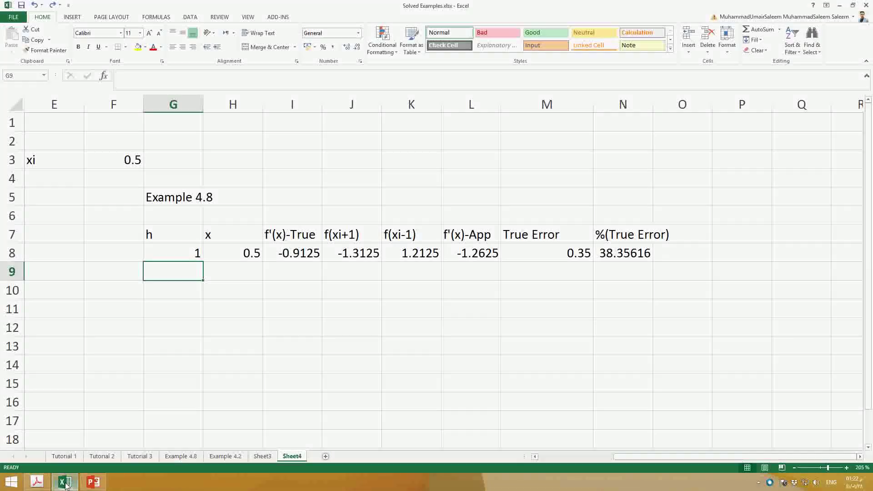
{"action": "type", "text": "="}
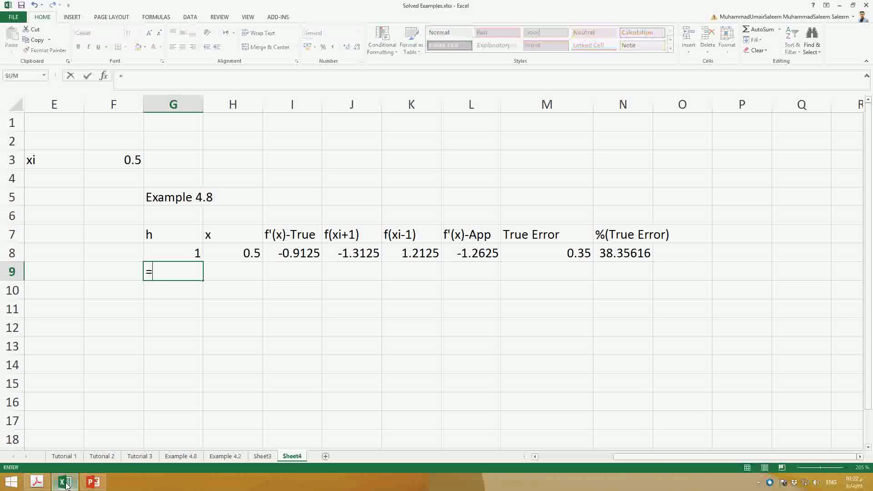
{"action": "left_click", "coordinate": [185, 255]}
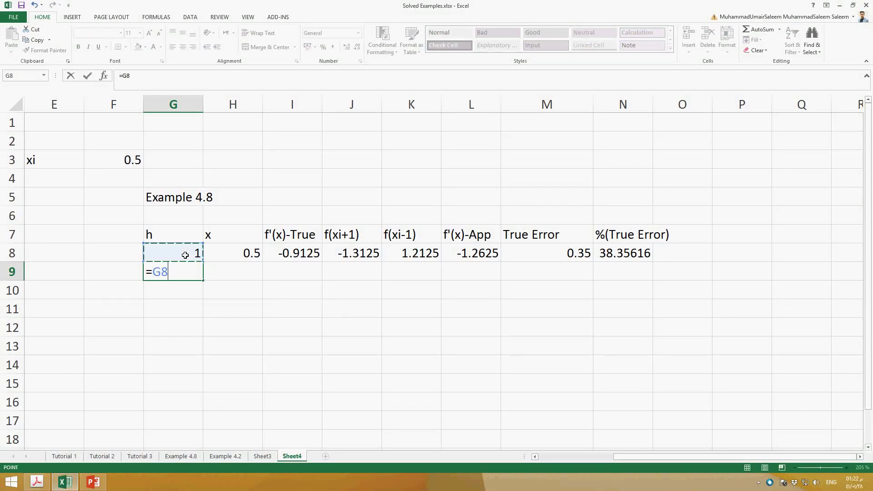
{"action": "type", "text": "/"}
{"action": "key", "text": "Return"}
Copy the formulas of the h = 1 row in H8:N8 into H9:N9.
{"action": "key", "text": "Right"}
{"action": "key", "text": "Up"}
{"action": "key", "text": "Left"}
{"action": "key", "text": "ctrl+c"}
{"action": "key", "text": "Escape"}
{"action": "key", "text": "Right"}
{"action": "key", "text": "Up"}
{"action": "key", "text": "shift+Right"}
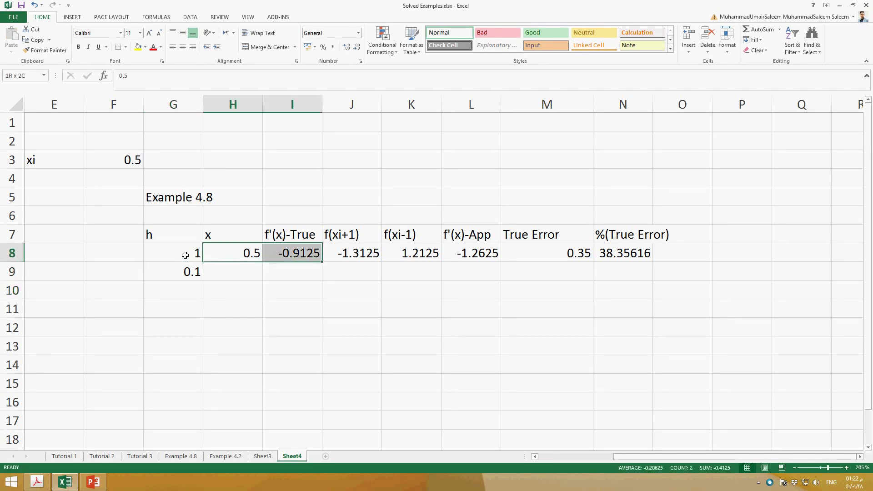
{"action": "key", "text": "shift+Right"}
{"action": "key", "text": "shift+Right"}
{"action": "key", "text": "shift+Right"}
{"action": "key", "text": "shift+Right"}
{"action": "key", "text": "shift+Right"}
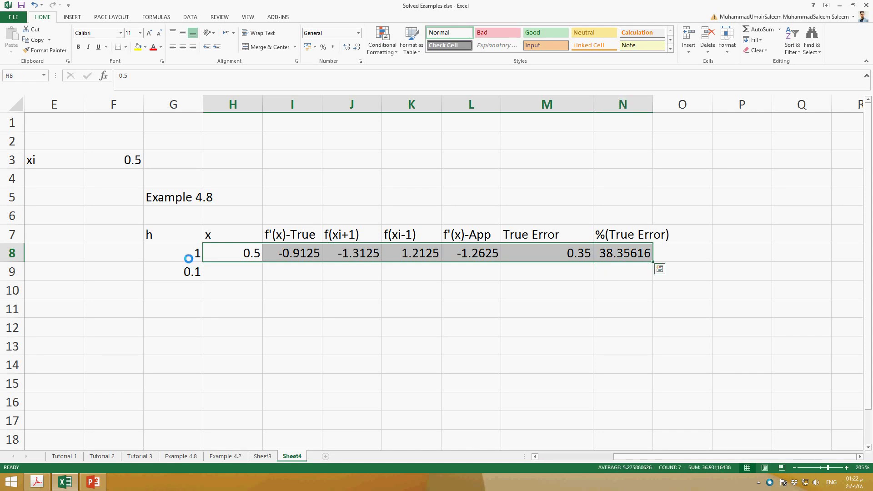
{"action": "key", "text": "ctrl+c"}
{"action": "key", "text": "Down"}
{"action": "key", "text": "shift+Right"}
{"action": "key", "text": "shift+Right"}
{"action": "key", "text": "shift+Right"}
{"action": "key", "text": "shift+Right"}
{"action": "key", "text": "shift+Right"}
{"action": "key", "text": "shift+Right"}
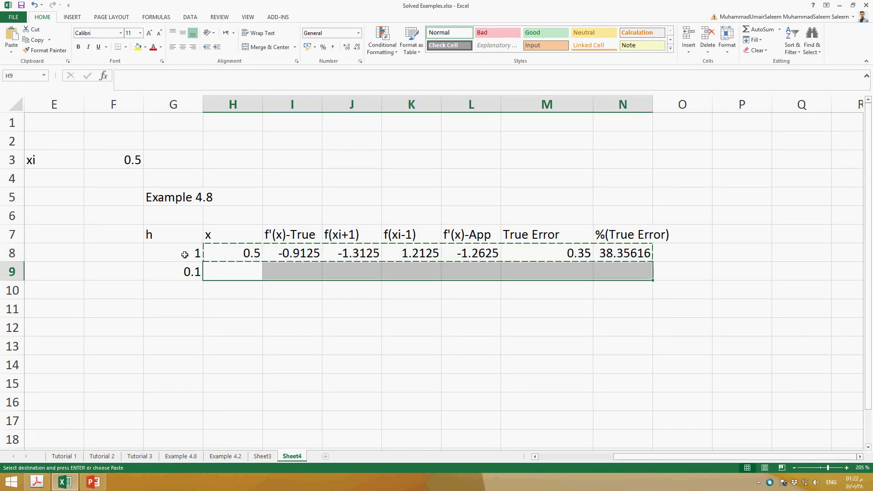
{"action": "key", "text": "ctrl+v"}
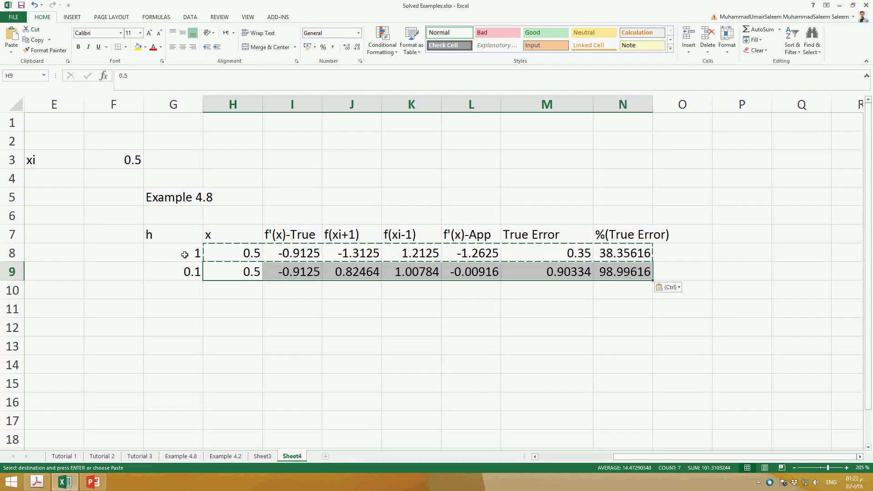
{"action": "key", "text": "Escape"}
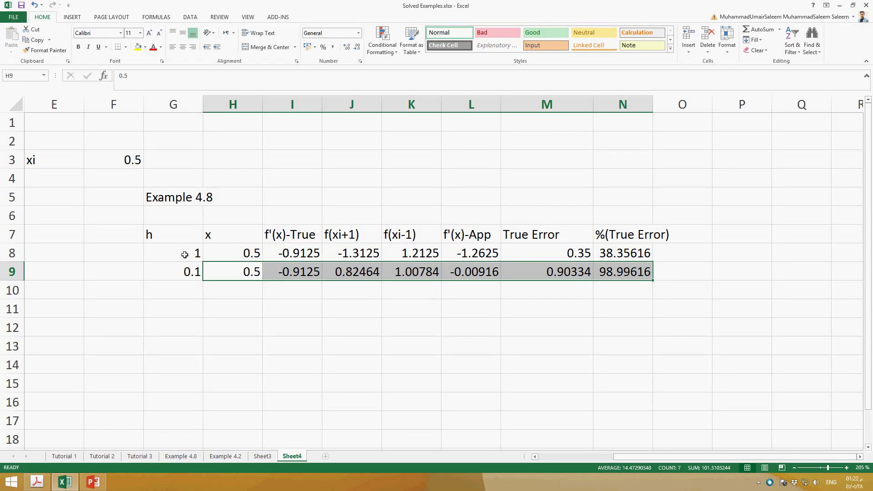
Correct the approximate derivative formula in L9 to =(J9-K9)/(2*G9) and check the two error formulas beside it.
{"action": "left_click", "coordinate": [351, 271]}
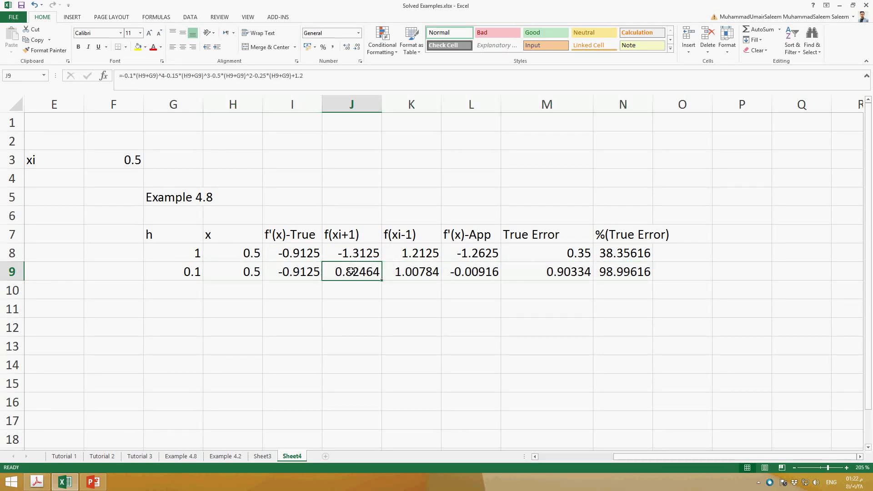
{"action": "left_click", "coordinate": [422, 278]}
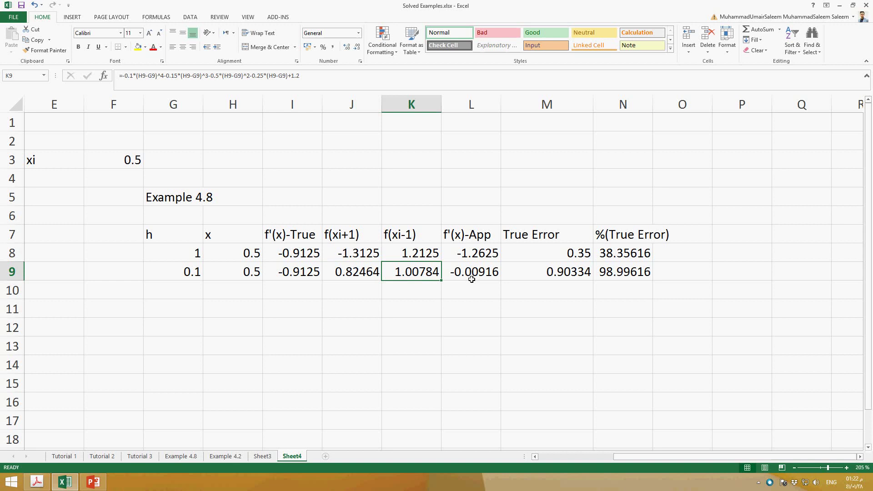
{"action": "left_click", "coordinate": [471, 279]}
{"action": "left_click", "coordinate": [164, 82]}
{"action": "type", "text": ")/"}
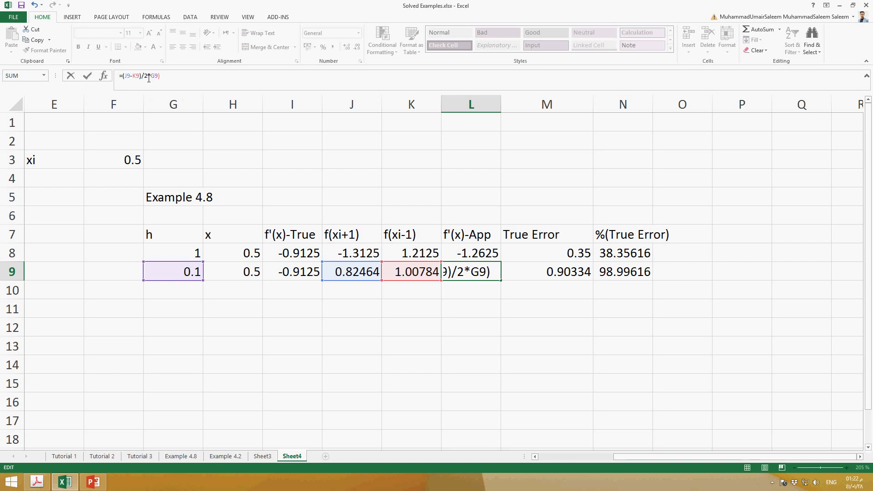
{"action": "type", "text": "("}
{"action": "key", "text": "Return"}
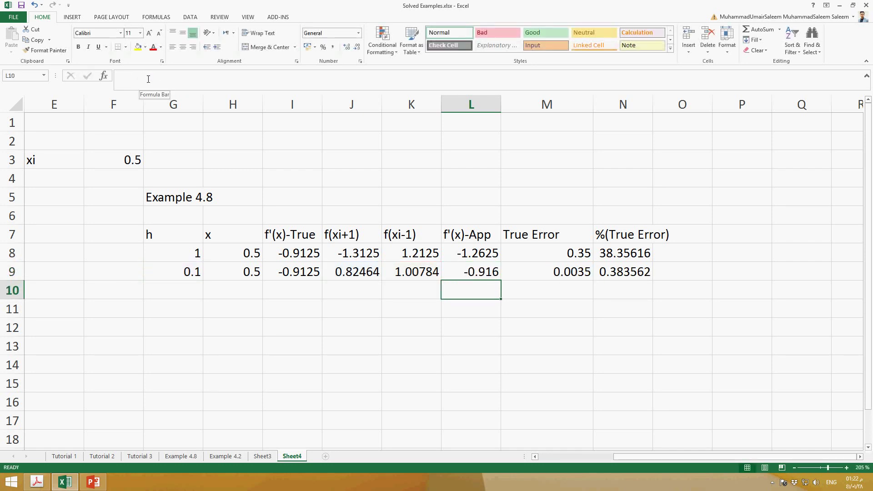
{"action": "key", "text": "Up"}
{"action": "key", "text": "Right"}
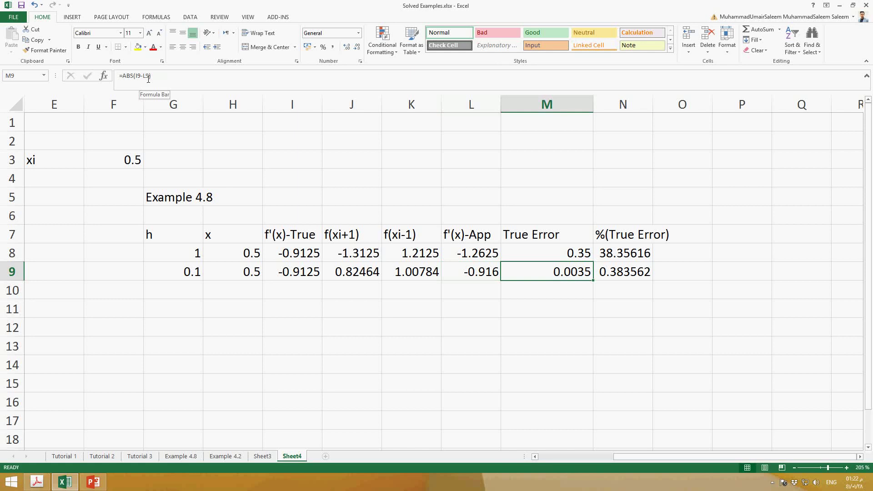
{"action": "key", "text": "Right"}
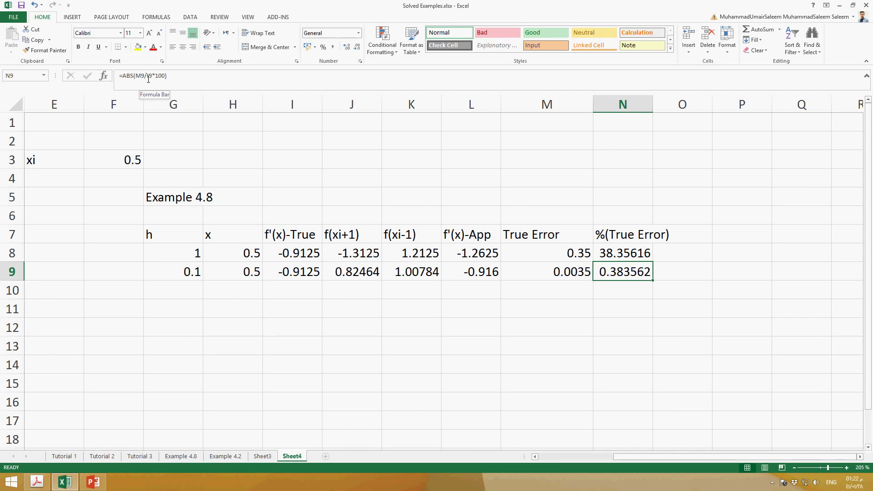
{"action": "key", "text": "Left"}
{"action": "key", "text": "Left"}
{"action": "key", "text": "Left"}
{"action": "key", "text": "Left"}
{"action": "key", "text": "Left"}
{"action": "key", "text": "Left"}
{"action": "key", "text": "Left"}
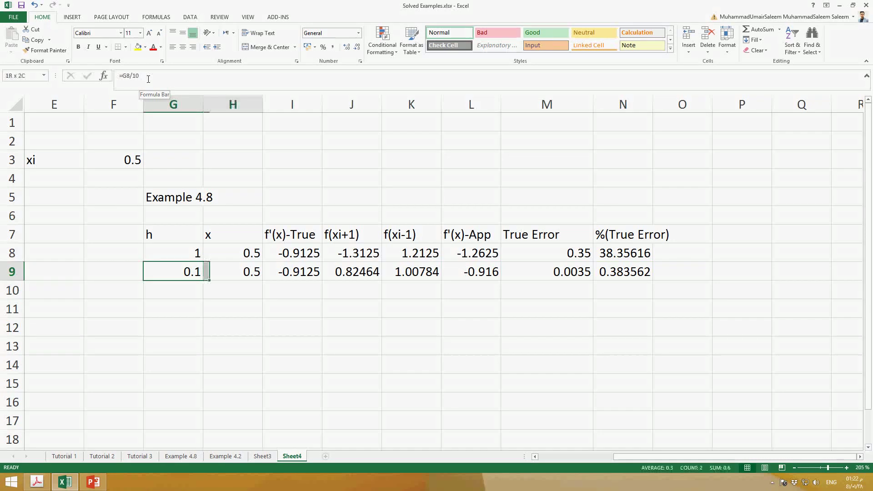
{"action": "key", "text": "shift+Right"}
{"action": "key", "text": "shift+Right"}
{"action": "key", "text": "shift+Right"}
{"action": "key", "text": "shift+Right"}
{"action": "key", "text": "shift+Right"}
{"action": "key", "text": "shift+Right"}
{"action": "key", "text": "shift+Right"}
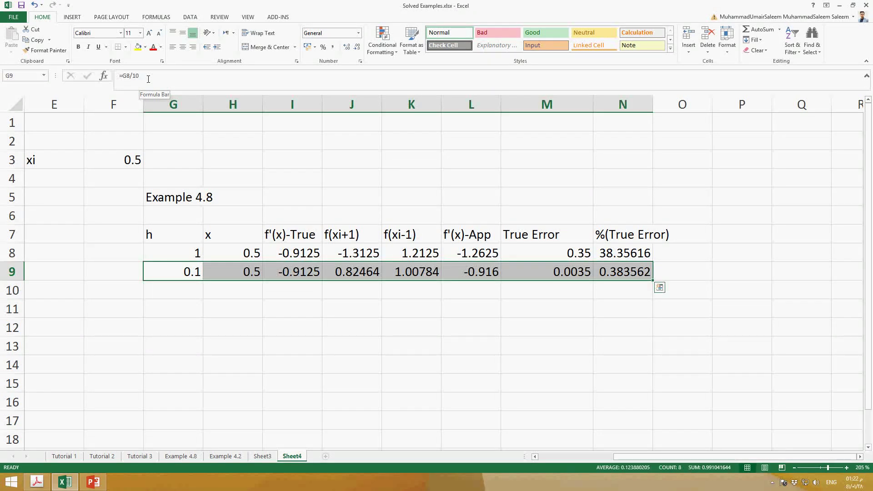
{"action": "key", "text": "ctrl+q"}
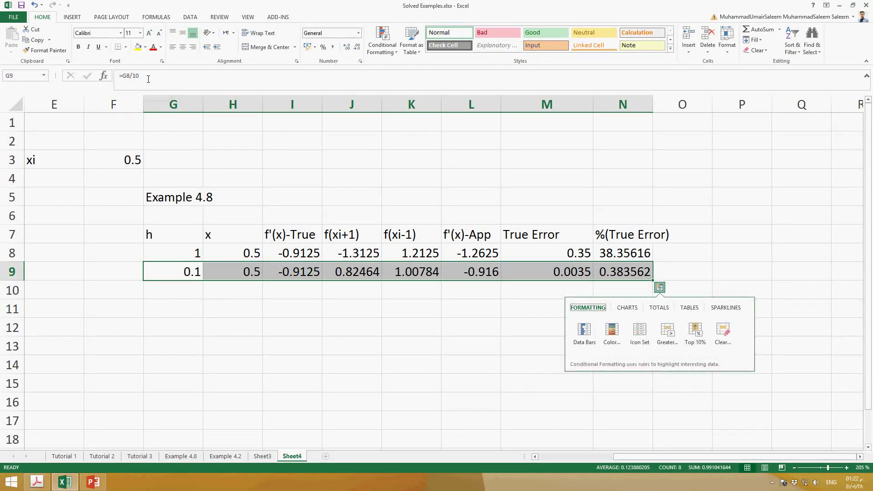
{"action": "key", "text": "Escape"}
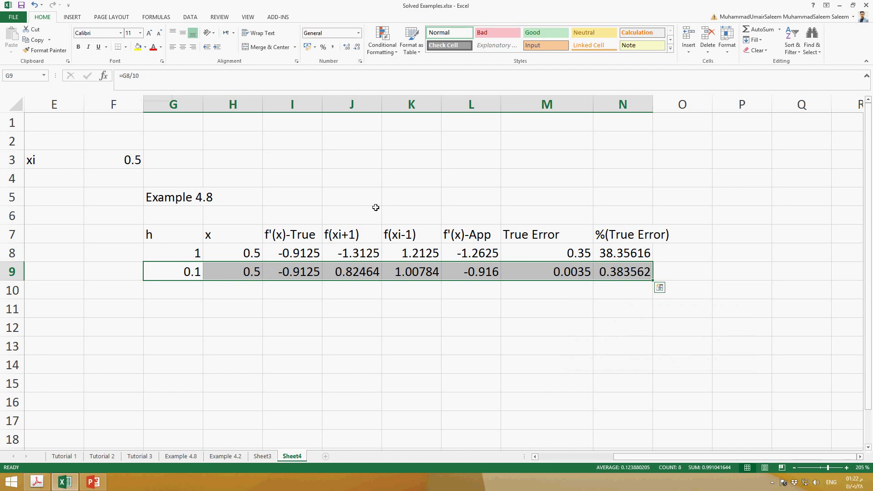
{"action": "key", "text": "ctrl+c"}
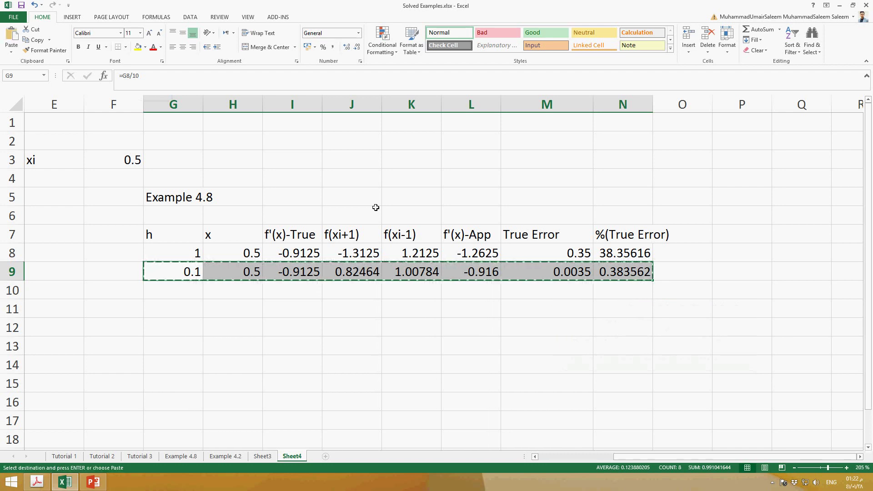
{"action": "key", "text": "Escape"}
{"action": "key", "text": "Down"}
{"action": "key", "text": "shift+Right"}
{"action": "key", "text": "shift+Left"}
{"action": "key", "text": "Up"}
Copy the complete row G9:N9 into the range G10:N23 to extend the step-size table.
{"action": "key", "text": "shift+Right"}
{"action": "key", "text": "shift+Right"}
{"action": "key", "text": "shift+Right"}
{"action": "key", "text": "shift+Right"}
{"action": "key", "text": "shift+Right"}
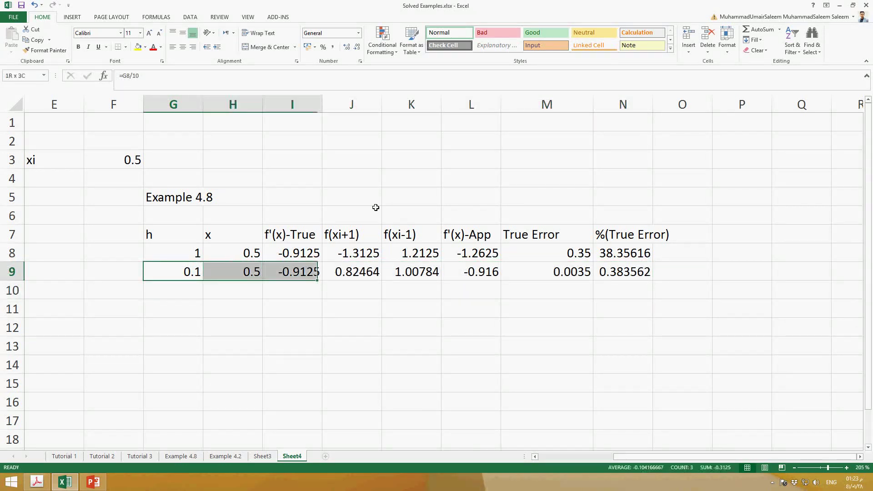
{"action": "key", "text": "shift+Right"}
{"action": "key", "text": "shift+Right"}
{"action": "key", "text": "ctrl+c"}
{"action": "key", "text": "Down"}
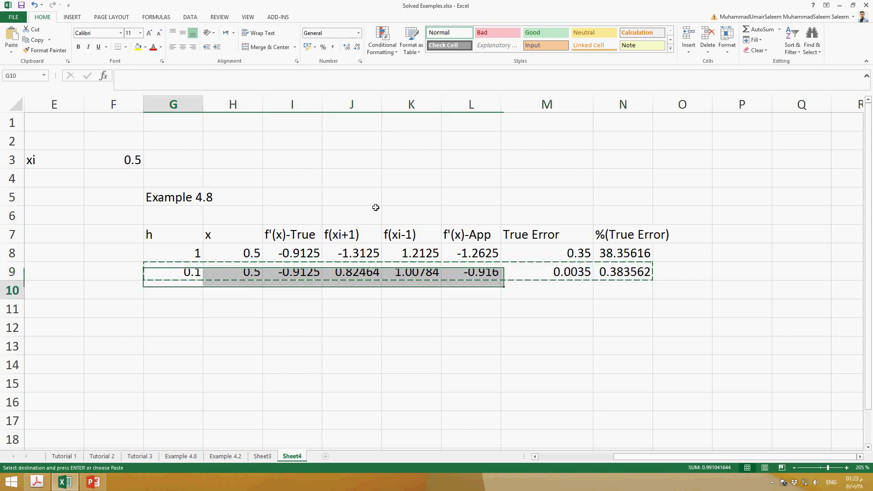
{"action": "key", "text": "shift+Right"}
{"action": "key", "text": "shift+Right"}
{"action": "key", "text": "shift+Right"}
{"action": "key", "text": "shift+Right"}
{"action": "key", "text": "shift+Right"}
{"action": "key", "text": "shift+Right"}
{"action": "key", "text": "shift+Right"}
{"action": "key", "text": "shift+Right"}
{"action": "key", "text": "shift+Right"}
{"action": "key", "text": "shift+Right"}
{"action": "key", "text": "shift+Left"}
{"action": "key", "text": "shift+Left"}
{"action": "key", "text": "shift+Left"}
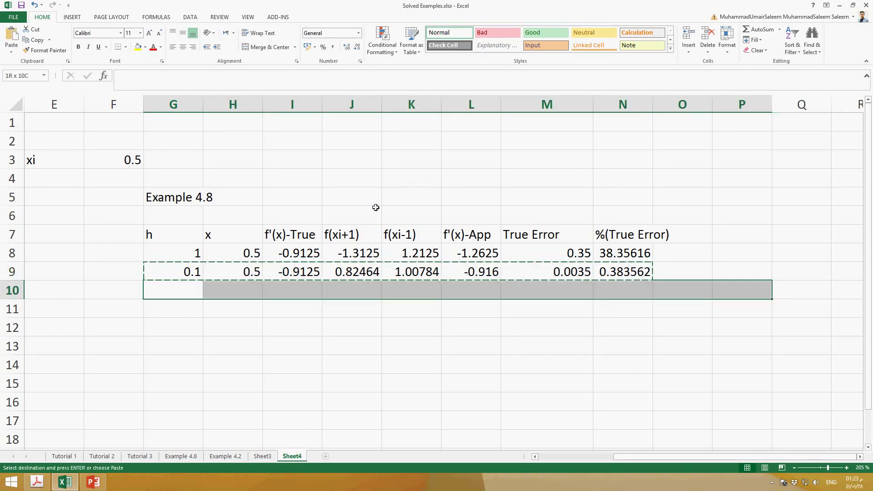
{"action": "key", "text": "shift+Down"}
{"action": "key", "text": "shift+Down"}
{"action": "key", "text": "shift+Left"}
{"action": "key", "text": "shift+Right"}
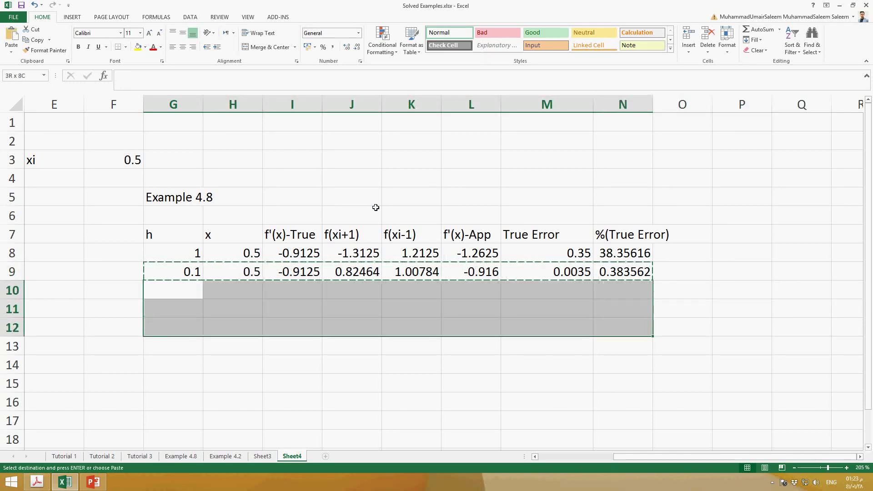
{"action": "key", "text": "shift+Down"}
{"action": "key", "text": "shift+Down"}
{"action": "key", "text": "shift+Down"}
{"action": "key", "text": "shift+Down"}
{"action": "key", "text": "shift+Down"}
{"action": "key", "text": "shift+Down"}
{"action": "key", "text": "shift+Down"}
{"action": "key", "text": "shift+Down"}
{"action": "key", "text": "shift+Down"}
{"action": "key", "text": "shift+Down"}
{"action": "key", "text": "shift+Down"}
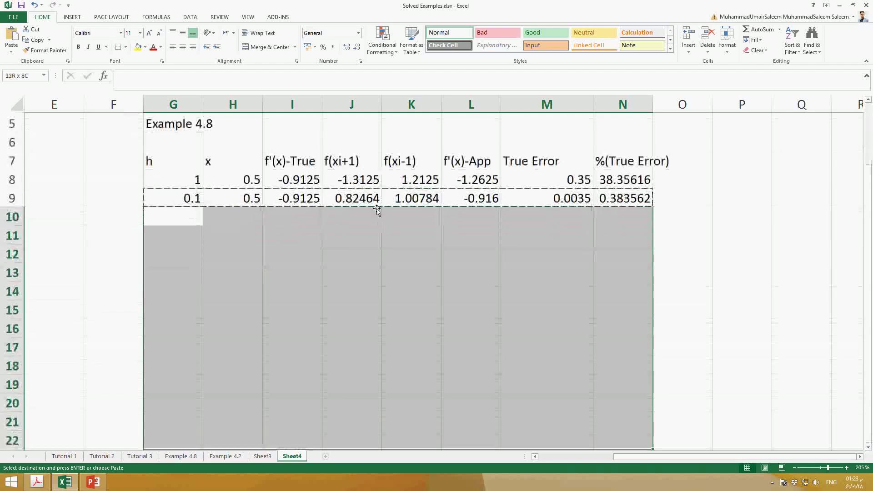
{"action": "key", "text": "ctrl+v"}
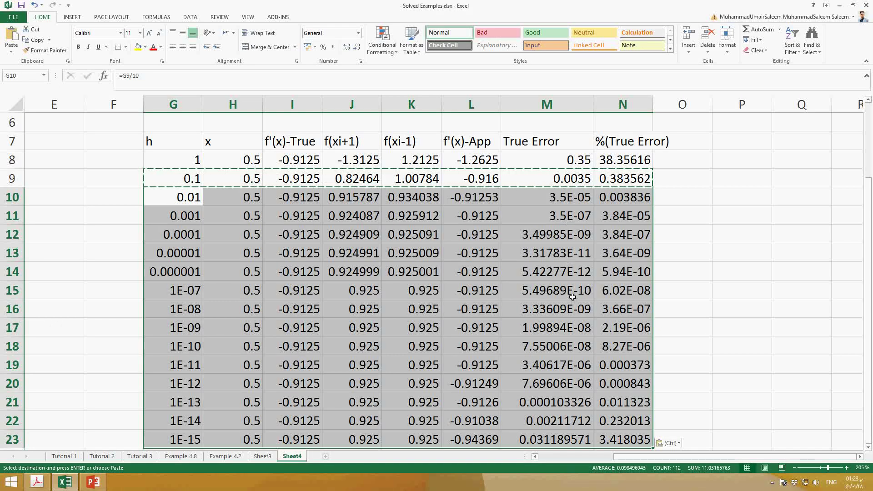
Widen the True Error column and format its values in M8:M23 to twelve decimal places.
{"action": "left_click_drag", "start_coordinate": [599, 114], "coordinate": [618, 111]}
{"action": "left_click_drag", "start_coordinate": [600, 160], "coordinate": [601, 440]}
{"action": "left_click", "coordinate": [346, 47]}
{"action": "left_click", "coordinate": [357, 47]}
{"action": "left_click", "coordinate": [357, 47]}
{"action": "left_click", "coordinate": [347, 47]}
{"action": "left_click", "coordinate": [346, 46]}
{"action": "double_click", "coordinate": [347, 47]}
{"action": "left_click", "coordinate": [347, 47]}
{"action": "double_click", "coordinate": [346, 47]}
{"action": "double_click", "coordinate": [347, 46]}
{"action": "double_click", "coordinate": [347, 46]}
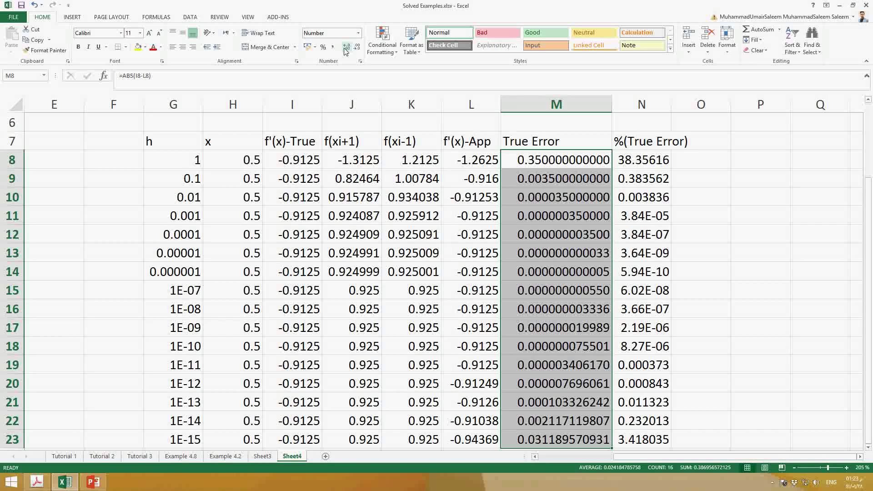
Apply borders to all cells of the table G7:N23, including the headers, and add an outline around it.
{"action": "left_click", "coordinate": [194, 268]}
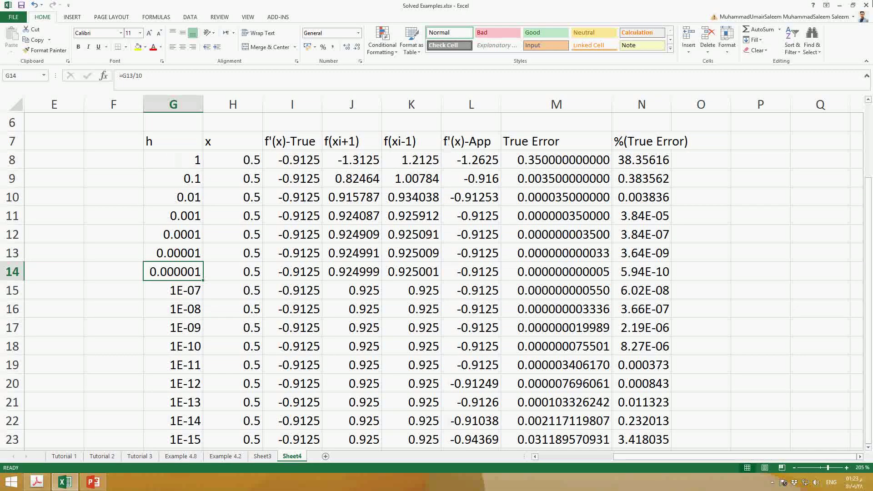
{"action": "scroll", "coordinate": [193, 151], "scroll_direction": "up", "scroll_amount": 1}
{"action": "scroll", "coordinate": [230, 251], "scroll_direction": "down", "scroll_amount": 2}
{"action": "scroll", "coordinate": [229, 250], "scroll_direction": "up", "scroll_amount": 3}
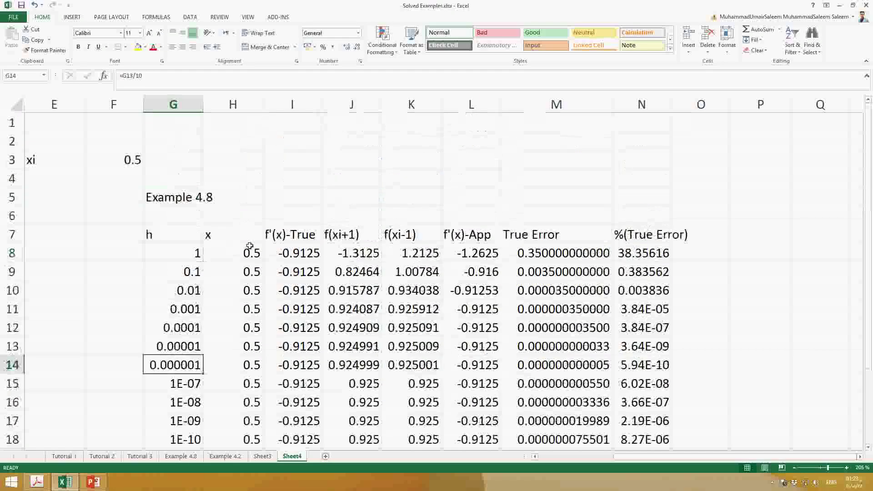
{"action": "left_click_drag", "start_coordinate": [164, 233], "coordinate": [648, 419]}
{"action": "left_click", "coordinate": [125, 47]}
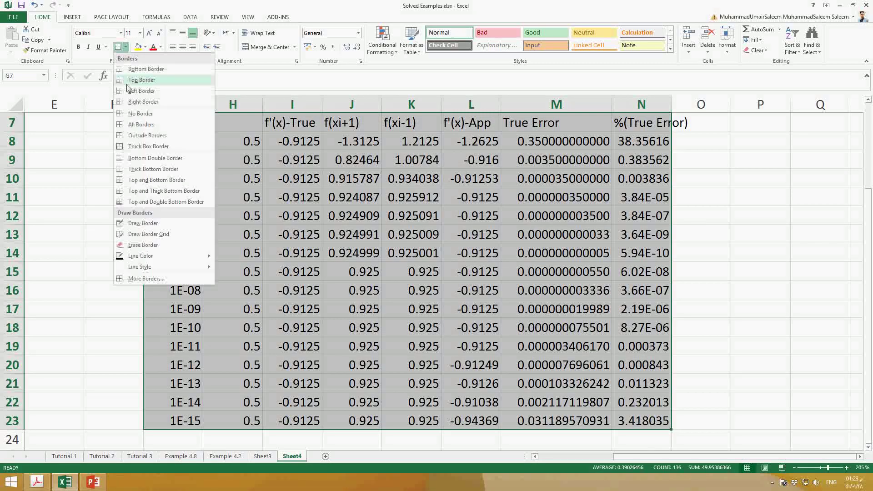
{"action": "left_click", "coordinate": [144, 146]}
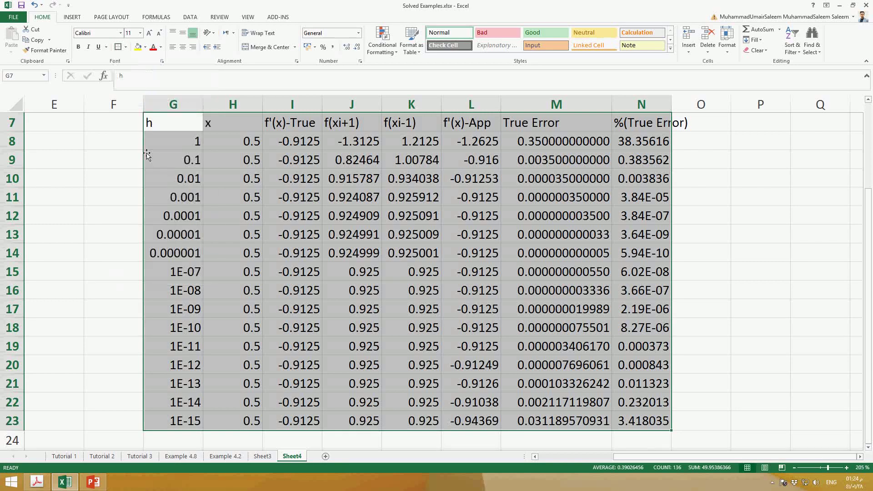
{"action": "left_click", "coordinate": [126, 48]}
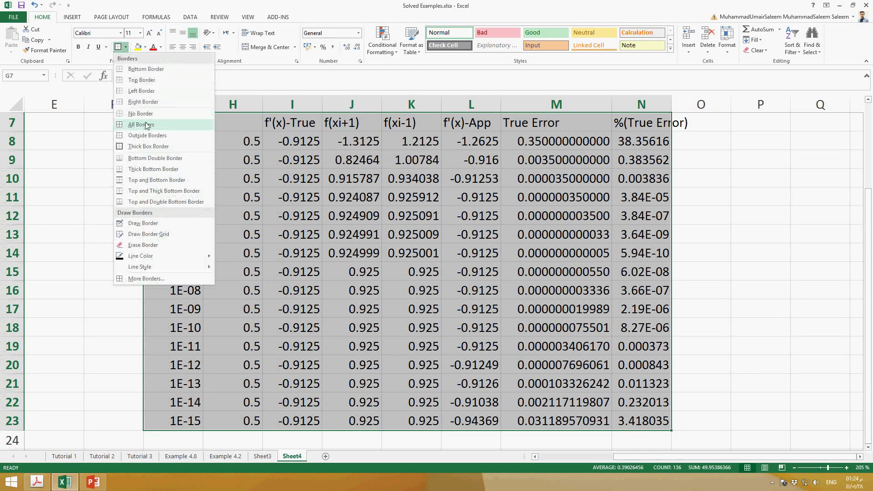
{"action": "left_click", "coordinate": [144, 124]}
{"action": "left_click", "coordinate": [125, 47]}
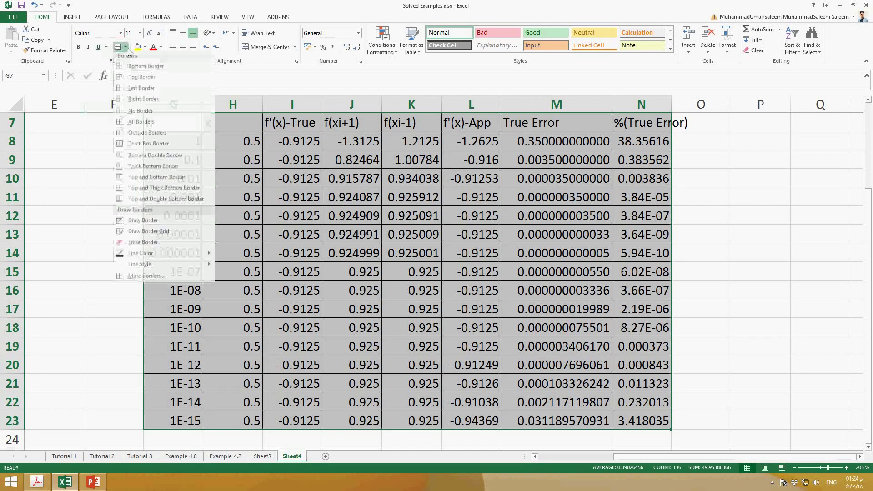
{"action": "left_click", "coordinate": [131, 136]}
{"action": "left_click", "coordinate": [391, 198]}
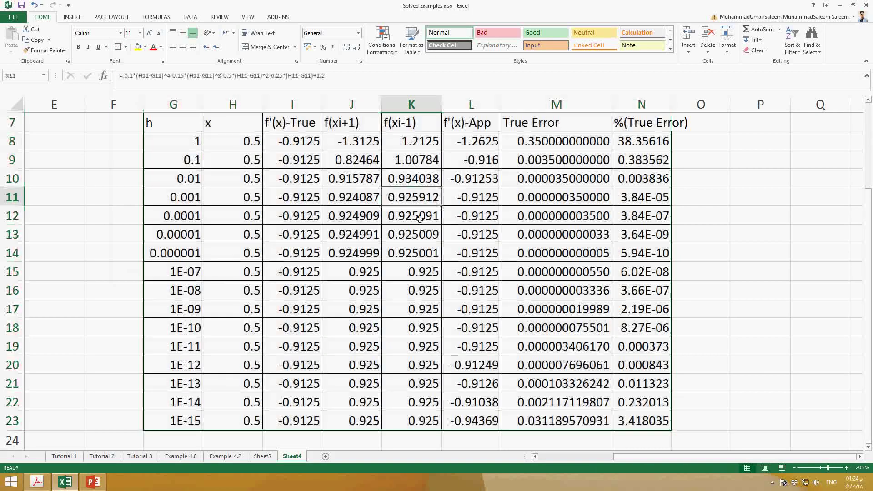
Add an outline border around the header row G7:N7 and widen the %(True Error) column to fit its heading.
{"action": "scroll", "coordinate": [390, 198], "scroll_direction": "up", "scroll_amount": 2}
{"action": "left_click_drag", "start_coordinate": [176, 235], "coordinate": [620, 235]}
{"action": "left_click", "coordinate": [118, 47]}
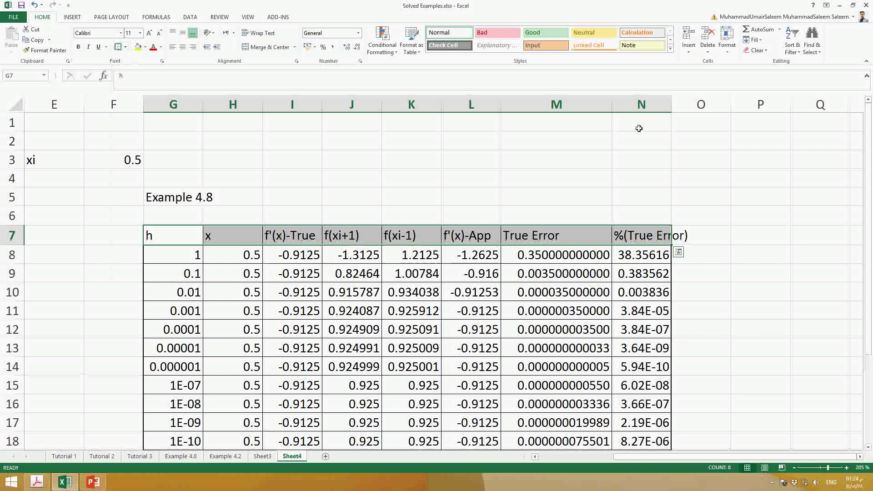
{"action": "left_click_drag", "start_coordinate": [675, 105], "coordinate": [683, 104]}
{"action": "left_click", "coordinate": [773, 196]}
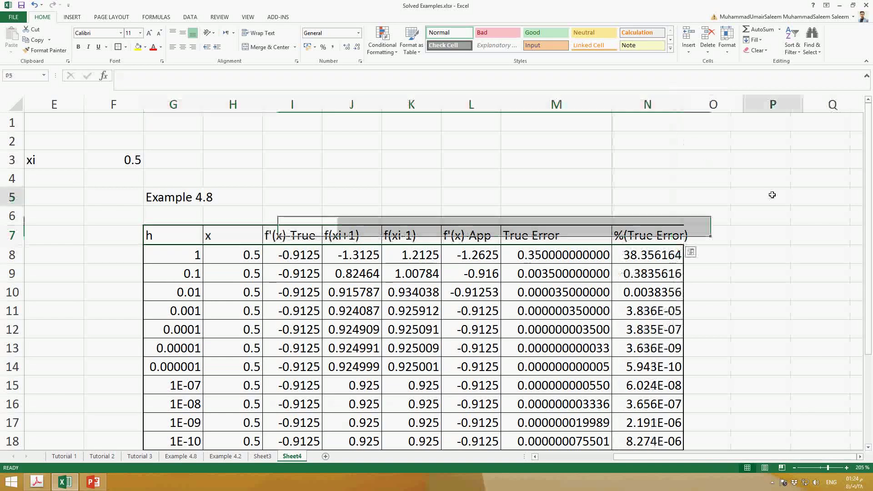
{"action": "double_click", "coordinate": [683, 104]}
Make the table headers in G7:N7 bold and centre them.
{"action": "left_click_drag", "start_coordinate": [673, 239], "coordinate": [188, 236]}
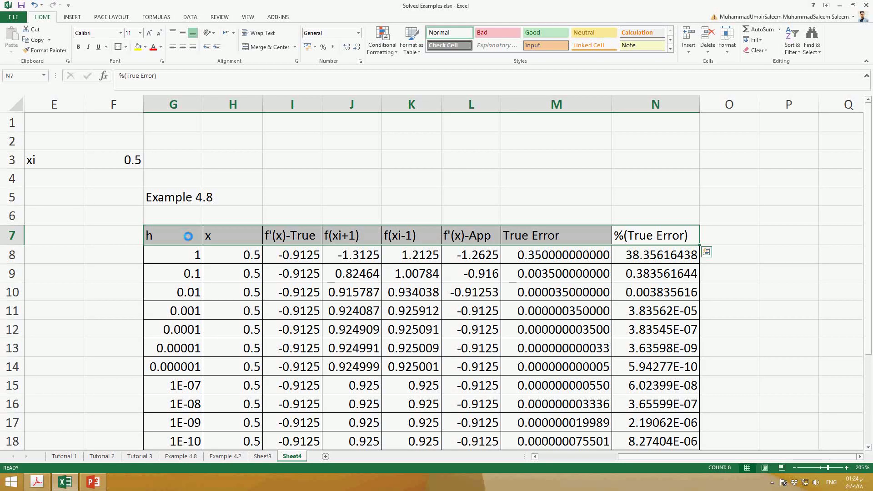
{"action": "key", "text": "ctrl+b"}
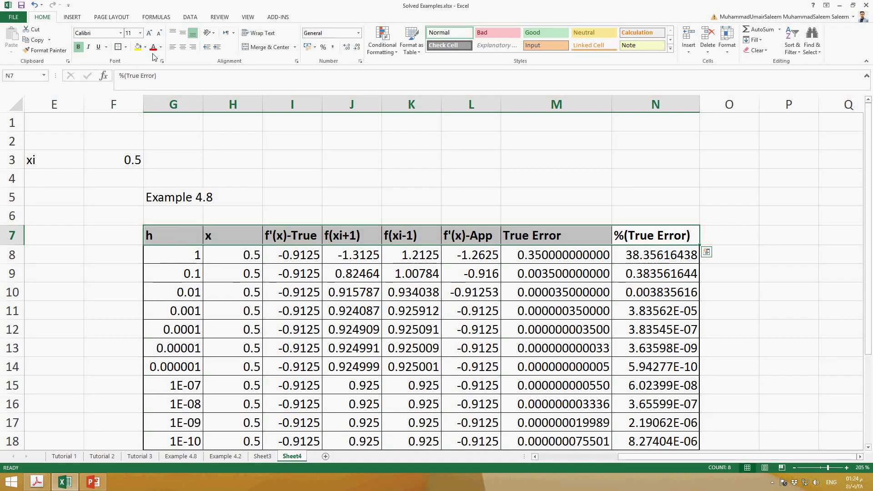
{"action": "left_click", "coordinate": [182, 47]}
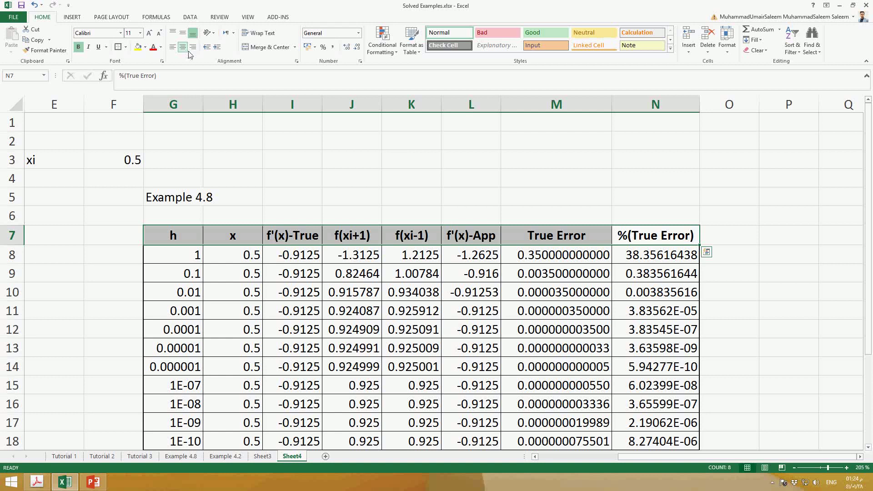
Format the i+1 in the f(xi+1) header in J7 as subscript.
{"action": "left_click", "coordinate": [286, 239]}
{"action": "double_click", "coordinate": [280, 236]}
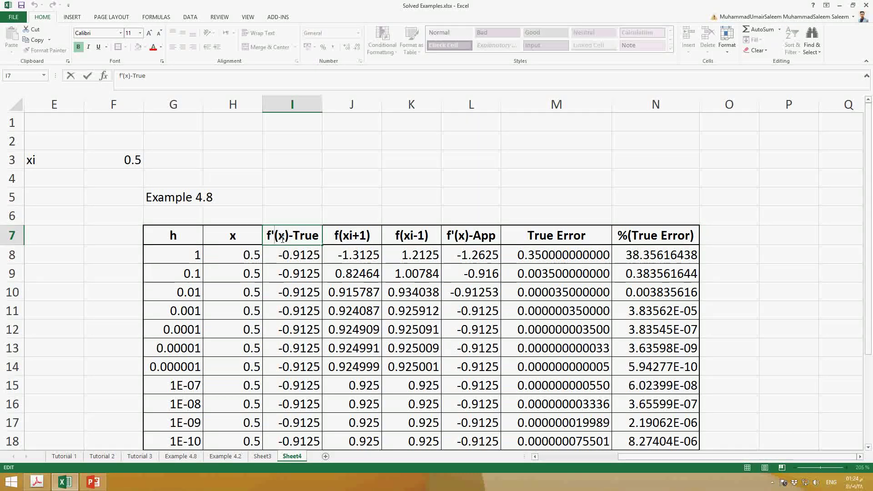
{"action": "left_click", "coordinate": [356, 238]}
{"action": "double_click", "coordinate": [371, 240]}
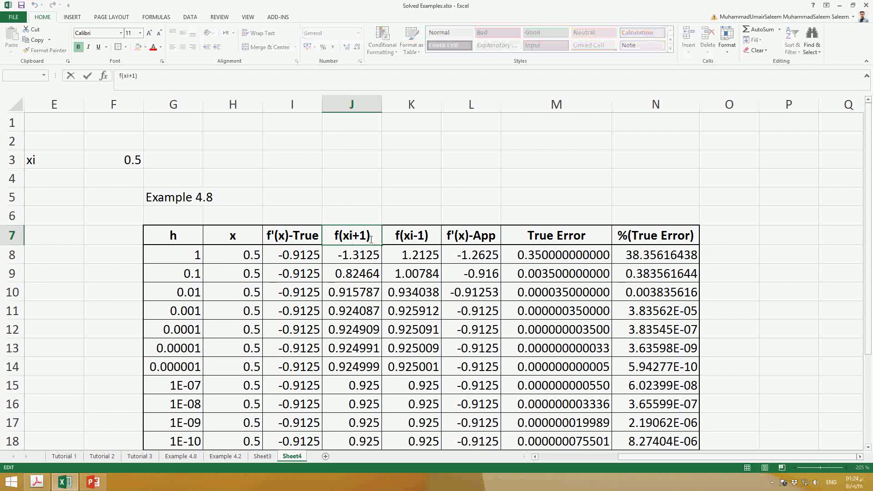
{"action": "double_click", "coordinate": [358, 239]}
{"action": "right_click", "coordinate": [353, 237]}
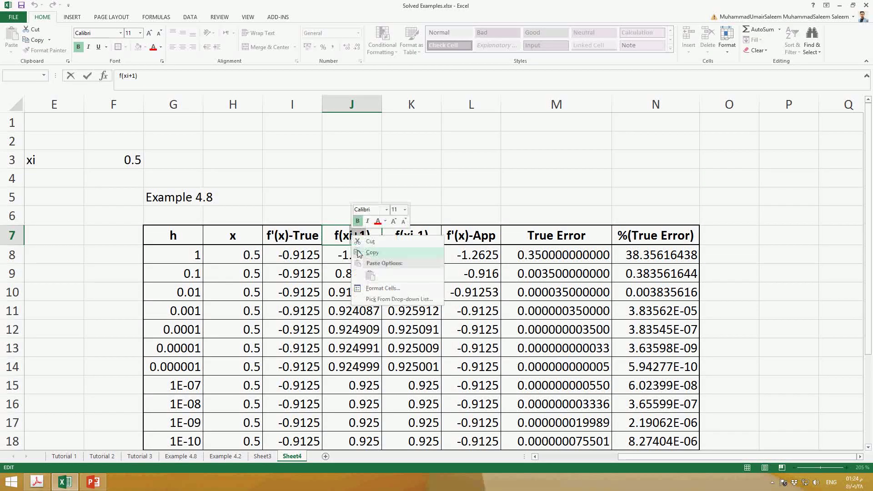
{"action": "left_click", "coordinate": [371, 289]}
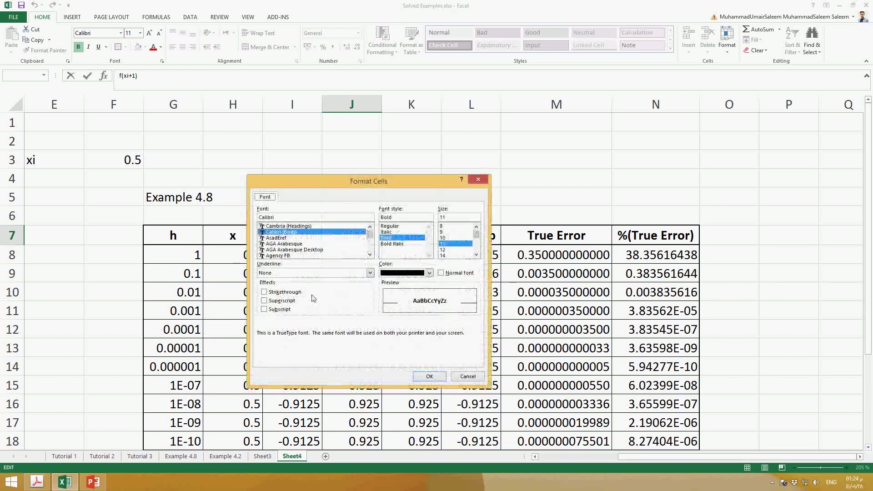
{"action": "left_click", "coordinate": [278, 310]}
{"action": "left_click", "coordinate": [429, 376]}
{"action": "left_click", "coordinate": [453, 199]}
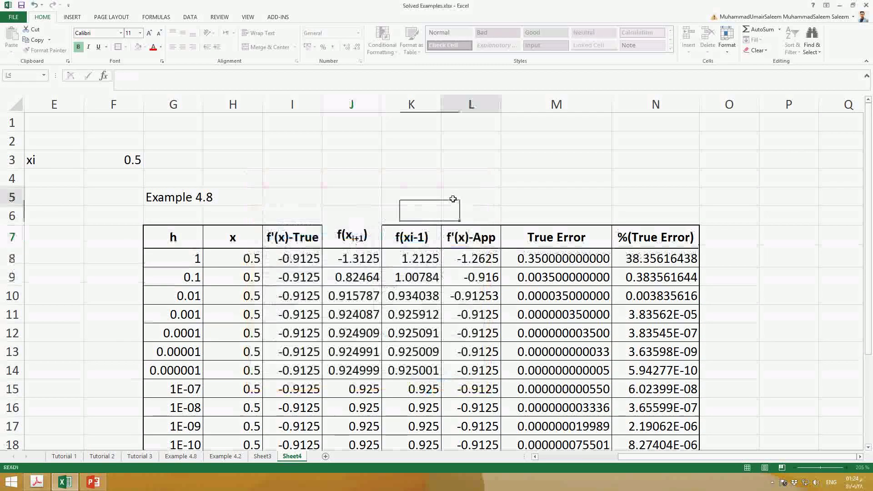
Format the i-1 in the f(xi-1) header in K7 as subscript.
{"action": "double_click", "coordinate": [411, 241]}
{"action": "left_click_drag", "start_coordinate": [414, 242], "coordinate": [427, 243]}
{"action": "right_click", "coordinate": [427, 243]}
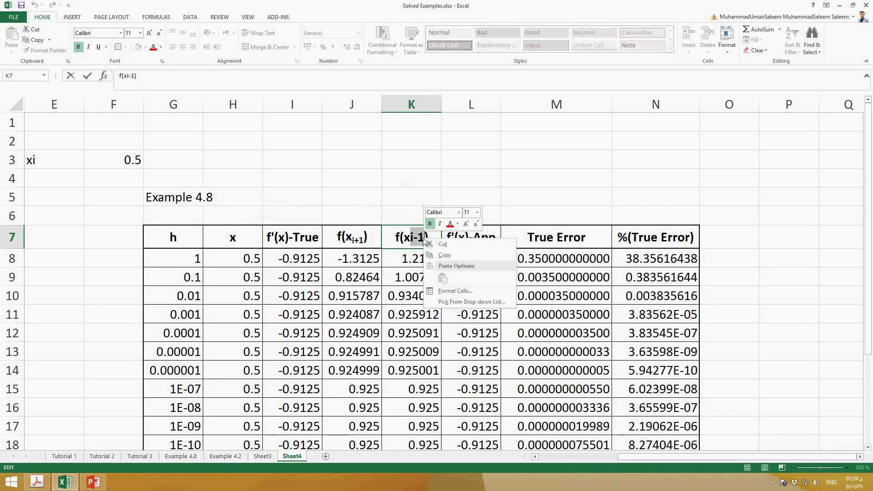
{"action": "left_click", "coordinate": [445, 294]}
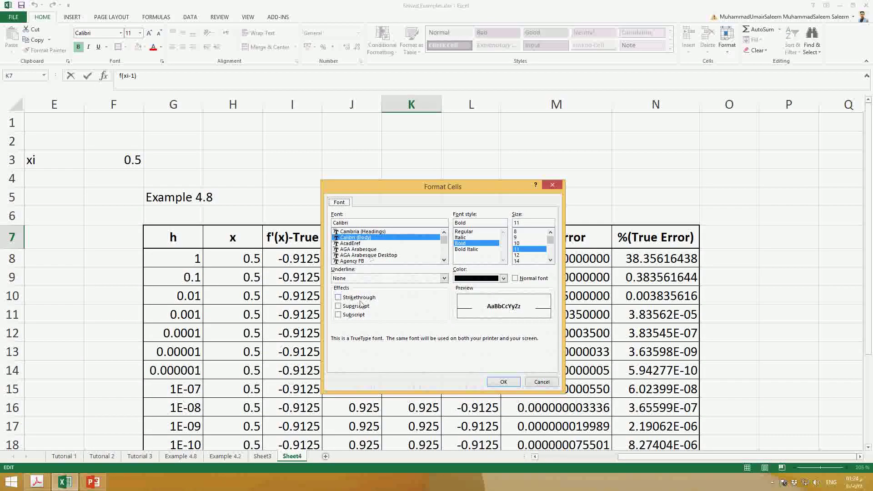
{"action": "left_click", "coordinate": [359, 316]}
{"action": "left_click", "coordinate": [504, 382]}
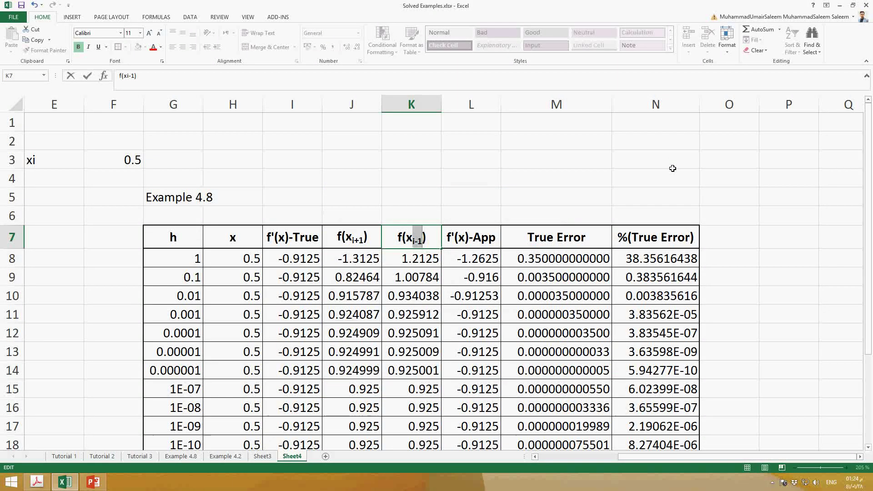
Switch to the textbook PDF and examine Example 4.8's solution, its program code and the error versus step size plot in Figure 4.9.
{"action": "left_click", "coordinate": [48, 485]}
{"action": "scroll", "coordinate": [410, 382], "scroll_direction": "down", "scroll_amount": 3}
{"action": "left_click_drag", "start_coordinate": [278, 370], "coordinate": [431, 369]}
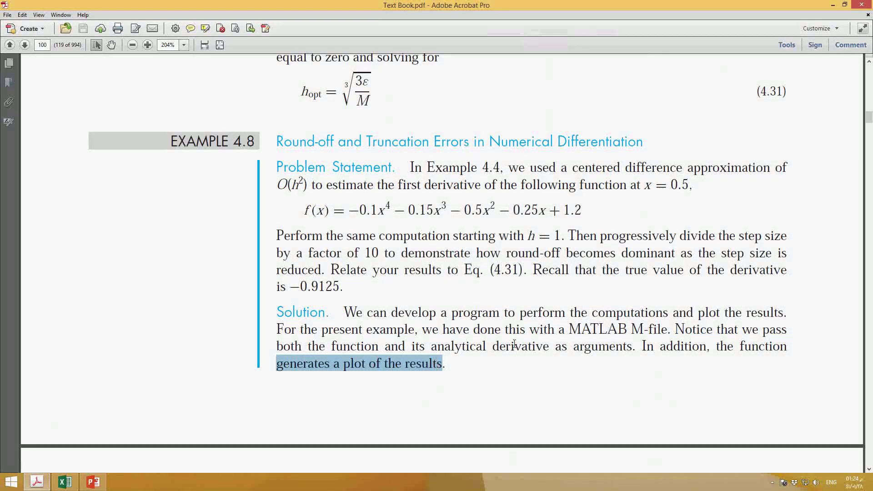
{"action": "scroll", "coordinate": [495, 345], "scroll_direction": "down", "scroll_amount": 20}
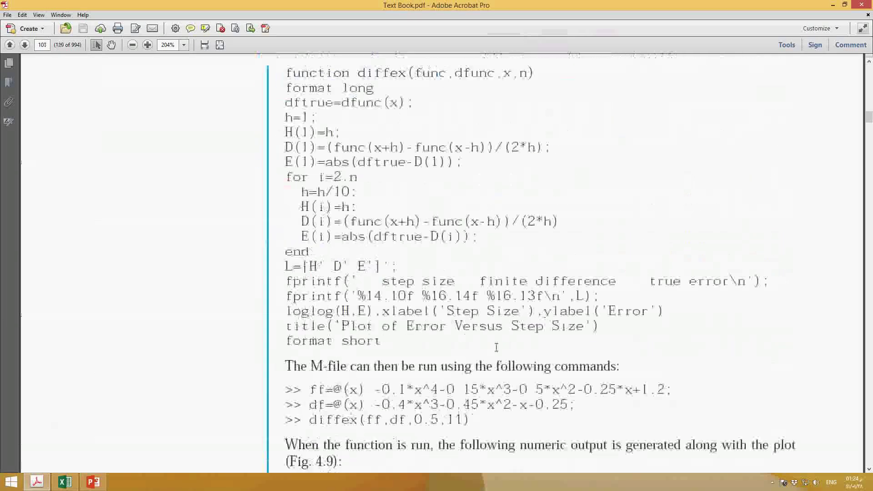
{"action": "scroll", "coordinate": [491, 343], "scroll_direction": "down", "scroll_amount": 15}
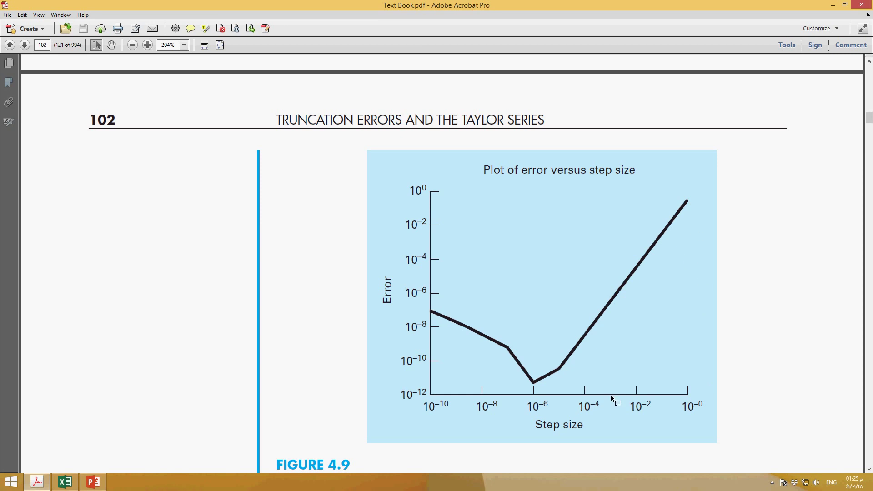
Switch back to the Excel workbook and insert an empty scatter chart with straight lines and no markers on Sheet4.
{"action": "left_click", "coordinate": [64, 482]}
{"action": "left_click", "coordinate": [536, 157]}
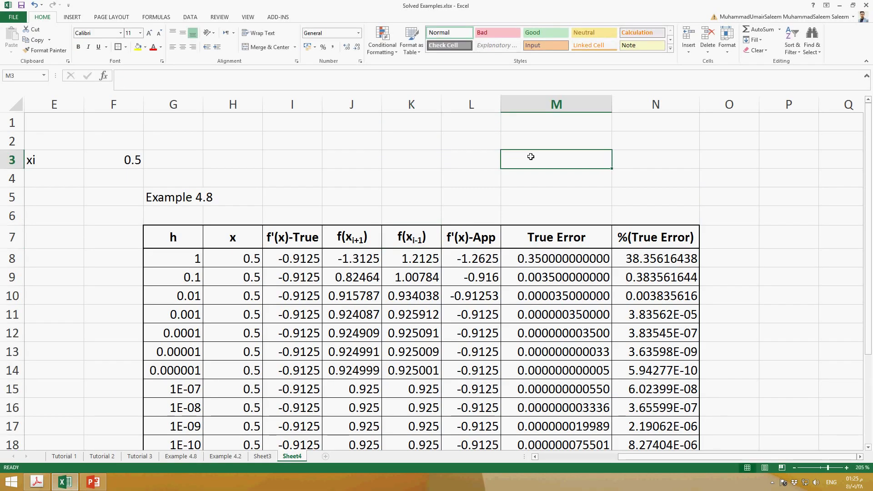
{"action": "scroll", "coordinate": [487, 207], "scroll_direction": "down", "scroll_amount": 2}
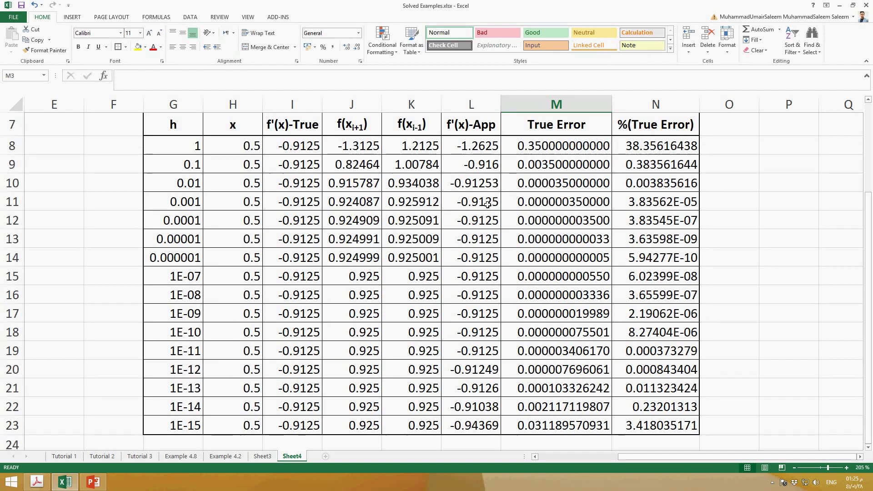
{"action": "scroll", "coordinate": [487, 203], "scroll_direction": "up", "scroll_amount": 2}
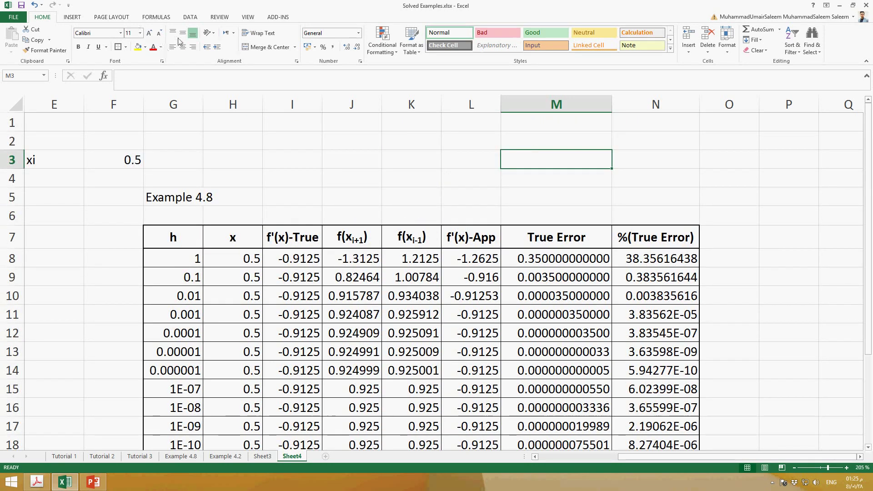
{"action": "left_click", "coordinate": [72, 18]}
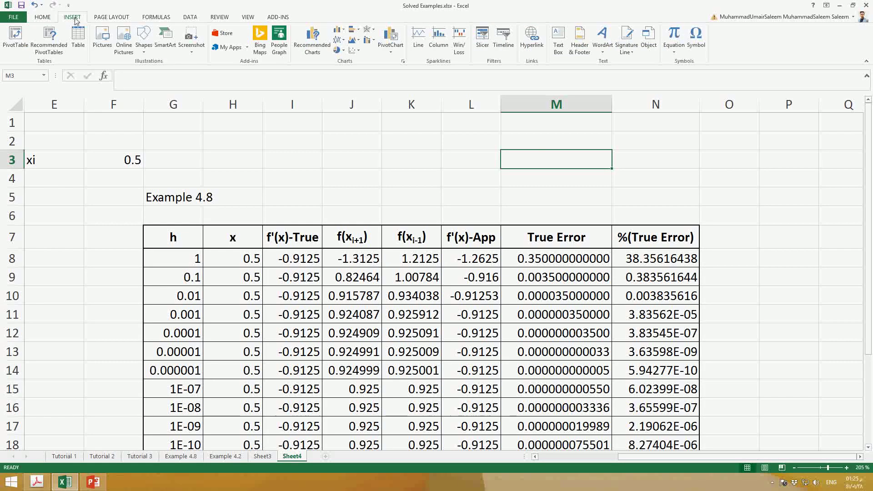
{"action": "left_click", "coordinate": [354, 50]}
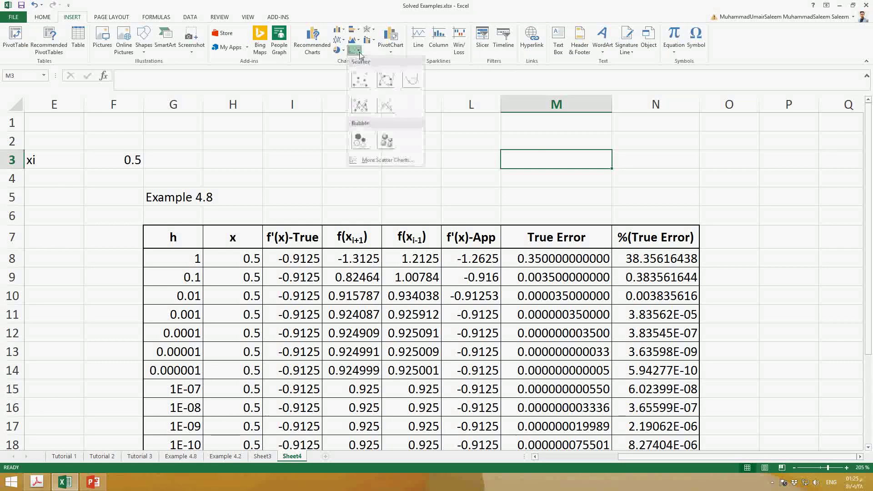
{"action": "left_click", "coordinate": [386, 107]}
{"action": "right_click", "coordinate": [424, 220]}
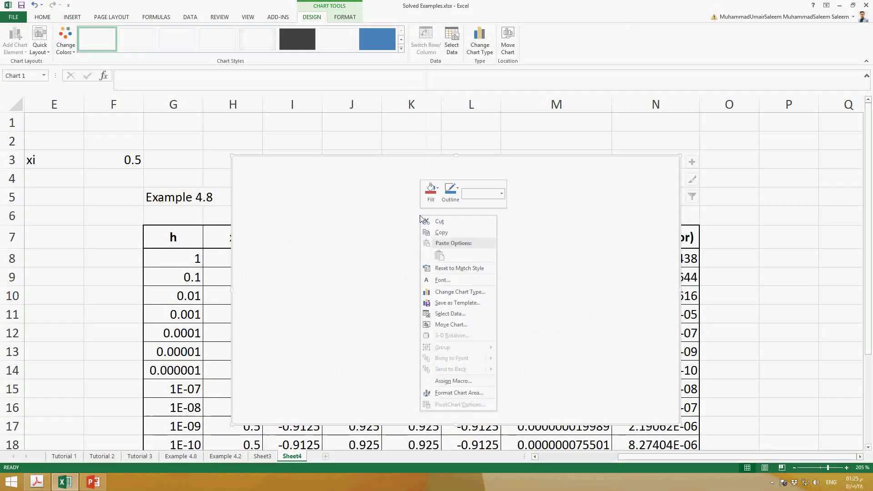
{"action": "left_click", "coordinate": [450, 314]}
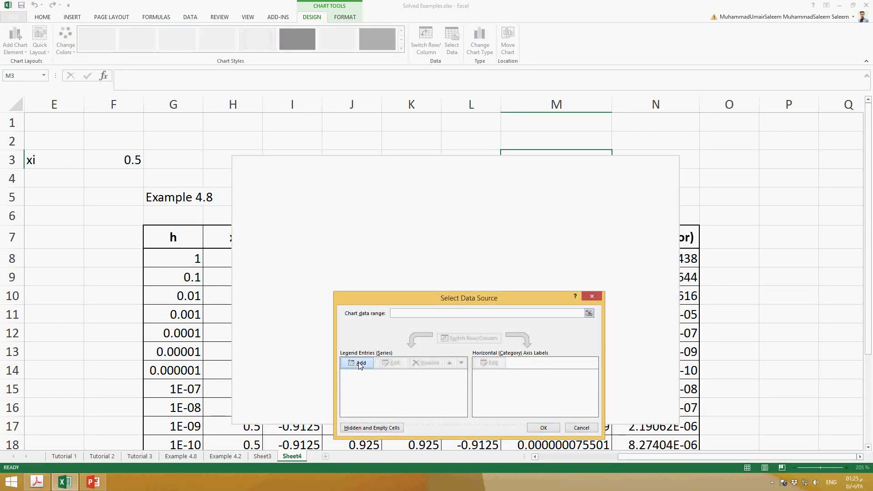
{"action": "left_click", "coordinate": [360, 363]}
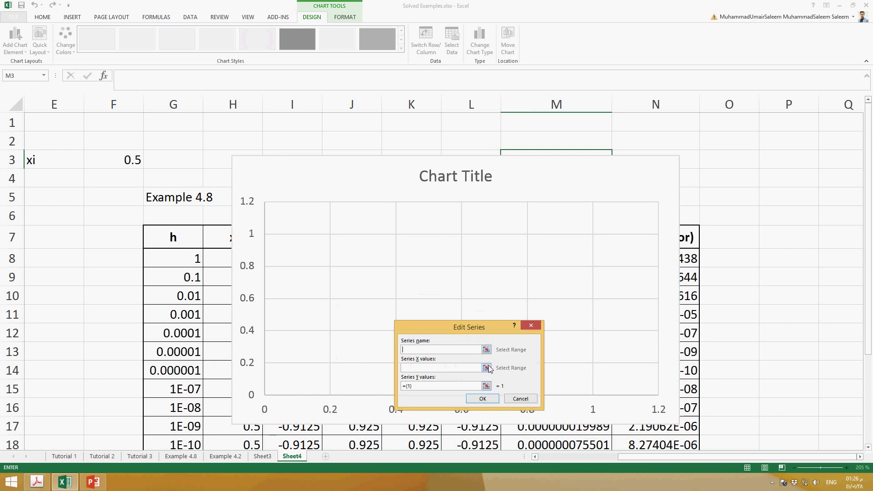
{"action": "left_click", "coordinate": [486, 368]}
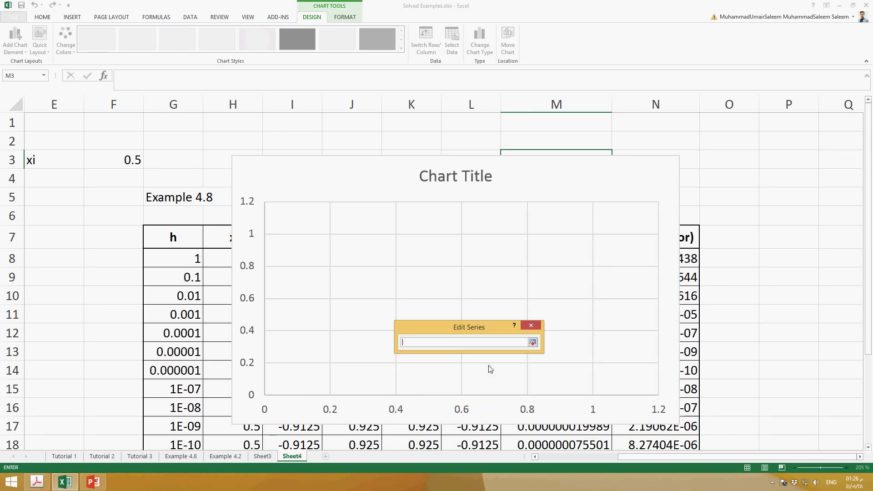
{"action": "left_click_drag", "start_coordinate": [183, 262], "coordinate": [184, 409]}
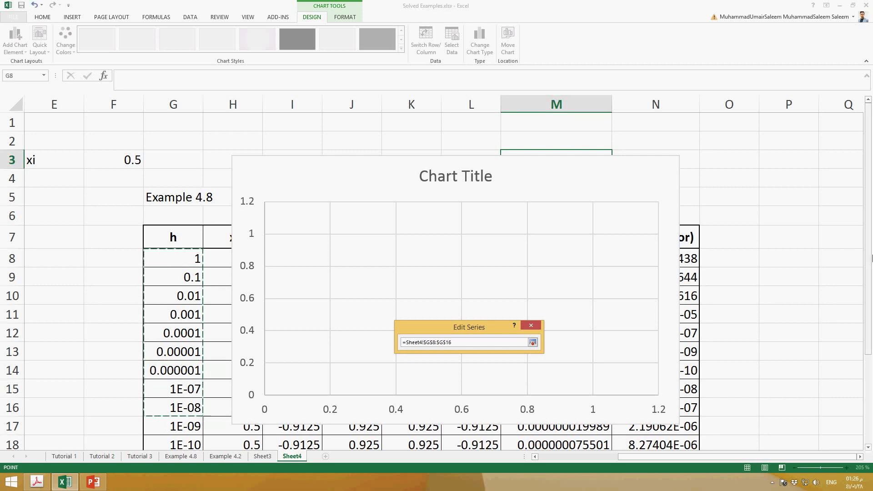
{"action": "left_click_drag", "start_coordinate": [870, 196], "coordinate": [870, 298]}
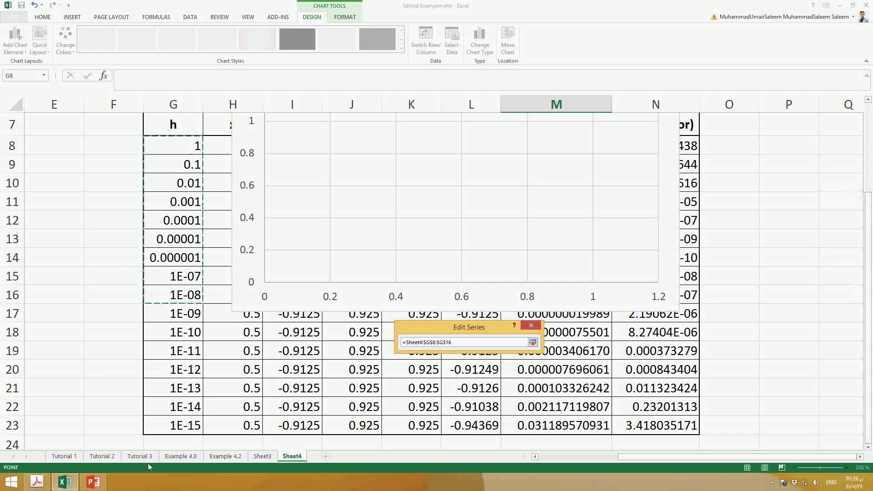
{"action": "mouse_move", "coordinate": [39, 485]}
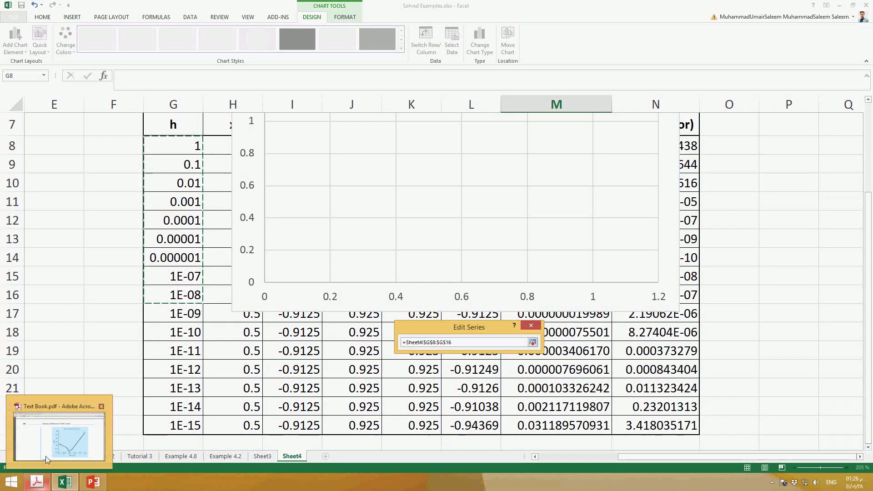
{"action": "left_click", "coordinate": [48, 443]}
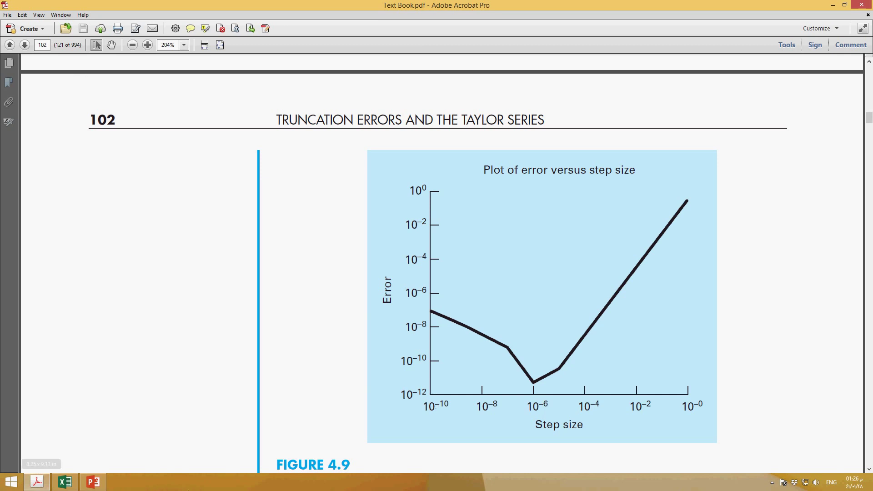
{"action": "mouse_move", "coordinate": [93, 484]}
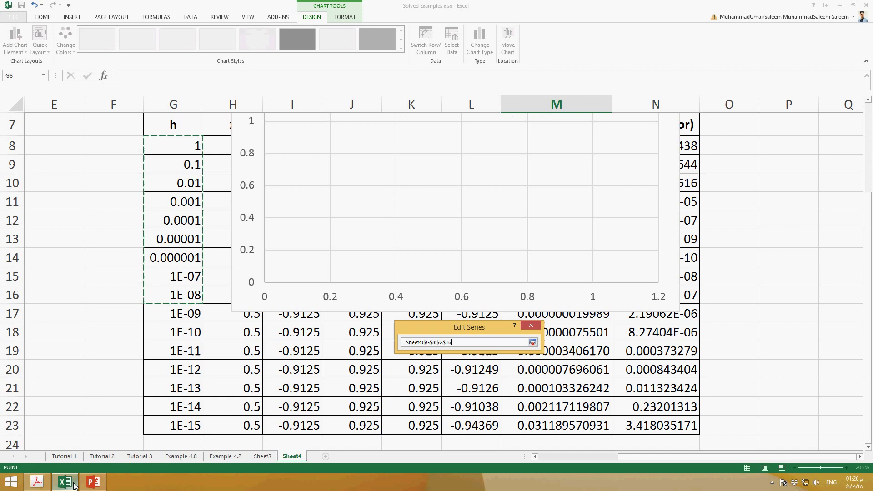
{"action": "left_click", "coordinate": [65, 482]}
{"action": "left_click", "coordinate": [172, 334], "text": "shift"}
{"action": "left_click", "coordinate": [533, 344]}
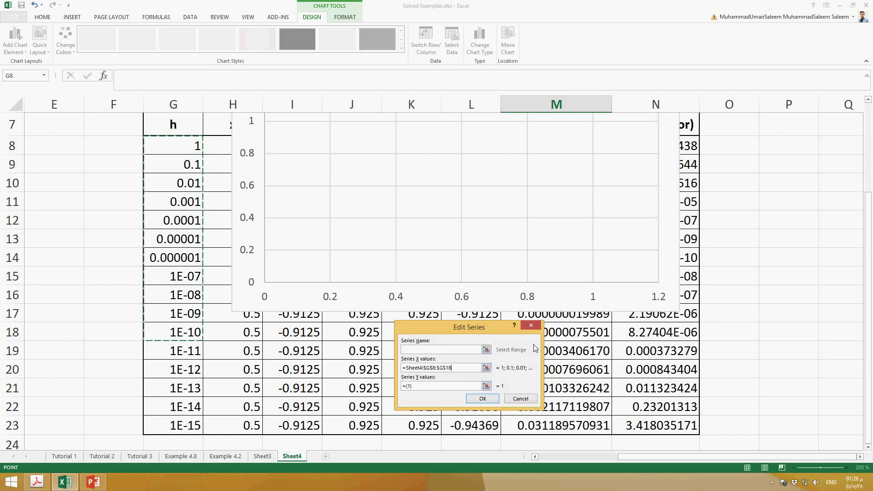
{"action": "left_click", "coordinate": [487, 386]}
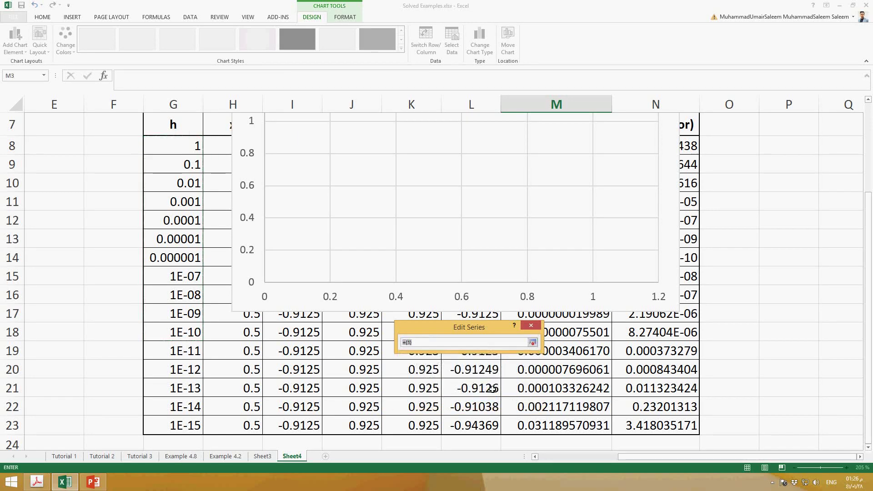
{"action": "left_click_drag", "start_coordinate": [601, 335], "coordinate": [601, 127]}
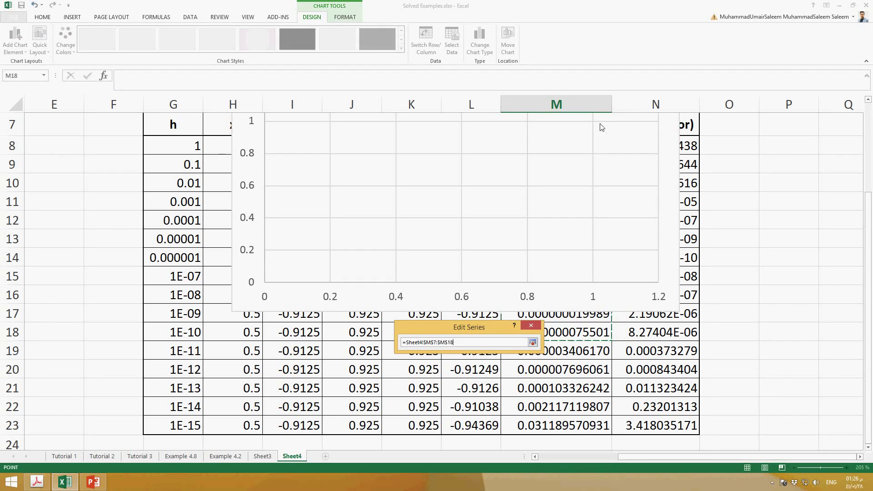
{"action": "scroll", "coordinate": [673, 173], "scroll_direction": "up", "scroll_amount": 2}
{"action": "key", "text": "Return"}
{"action": "key", "text": "Escape"}
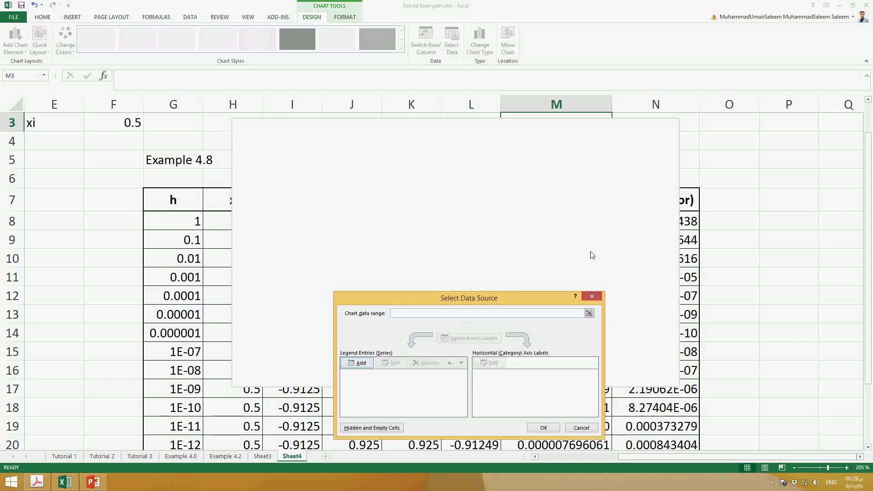
{"action": "left_click", "coordinate": [576, 429]}
Shrink and move the empty chart clear of the h and True Error columns, and add a series named "StepSize Vs True Error".
{"action": "left_click_drag", "start_coordinate": [637, 136], "coordinate": [472, 325]}
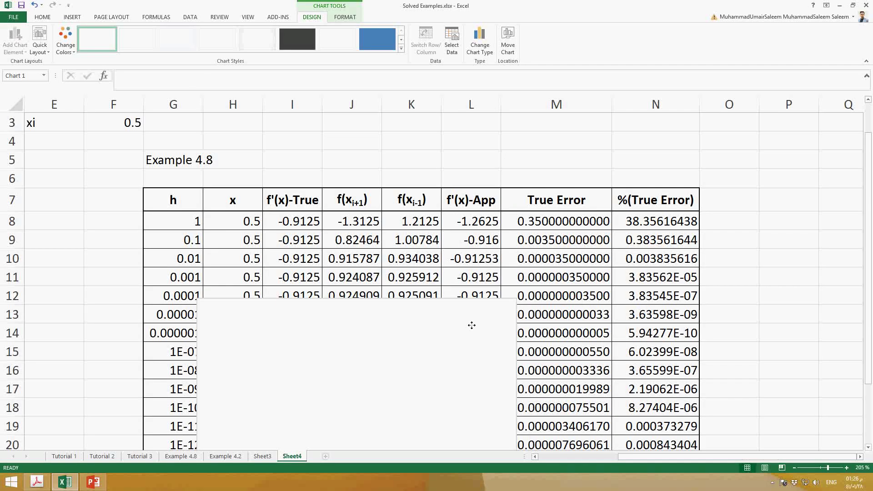
{"action": "left_click_drag", "start_coordinate": [522, 312], "coordinate": [425, 232]}
{"action": "right_click", "coordinate": [423, 231]}
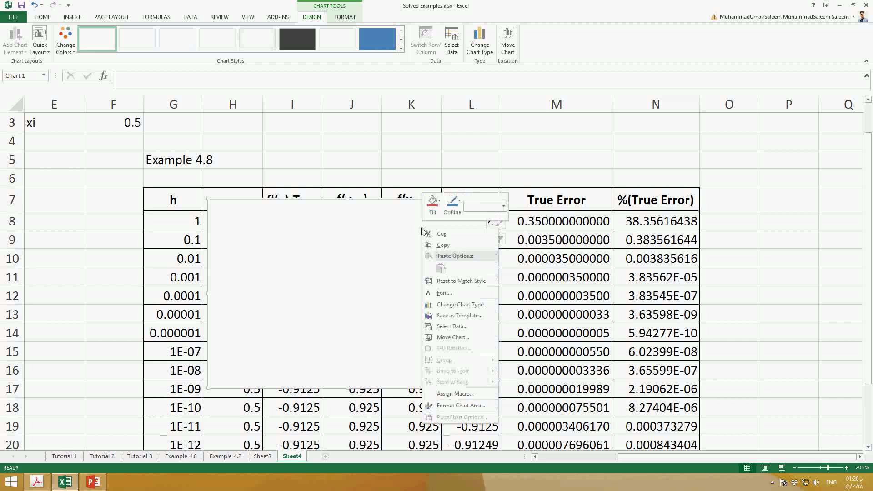
{"action": "left_click", "coordinate": [457, 327]}
{"action": "left_click", "coordinate": [365, 366]}
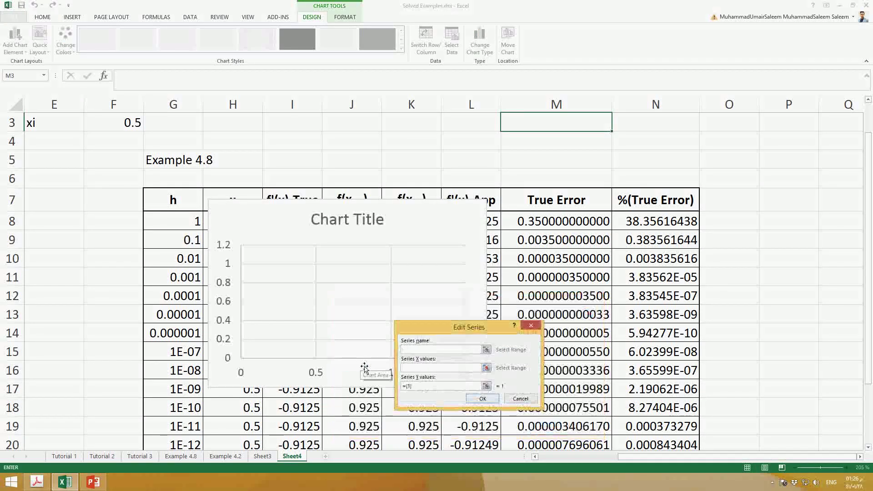
{"action": "type", "text": "Cha"}
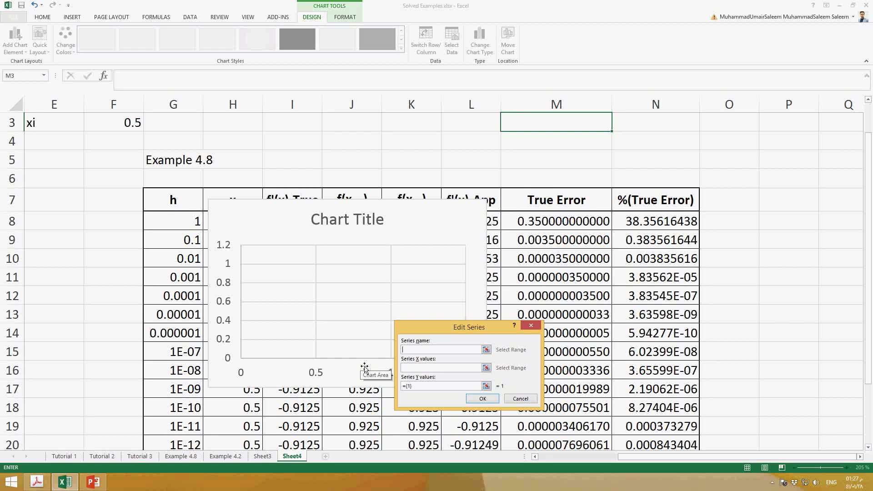
{"action": "type", "text": "Size Vs"}
{"action": "type", "text": "True Error"}
{"action": "key", "text": "Tab"}
Set the series' X values to G8:G18 and its Y values to M8:M18 on Sheet4.
{"action": "left_click", "coordinate": [486, 367]}
{"action": "left_click_drag", "start_coordinate": [195, 222], "coordinate": [173, 408]}
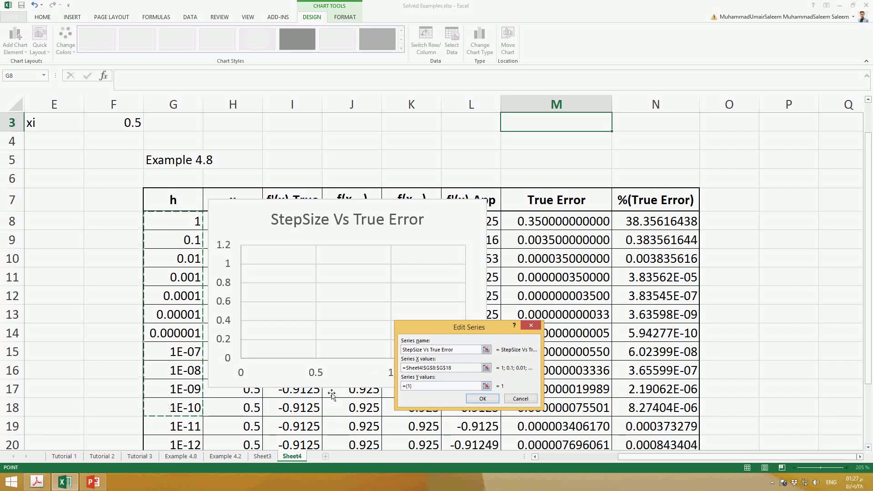
{"action": "left_click", "coordinate": [486, 385]}
{"action": "left_click_drag", "start_coordinate": [579, 222], "coordinate": [586, 408]}
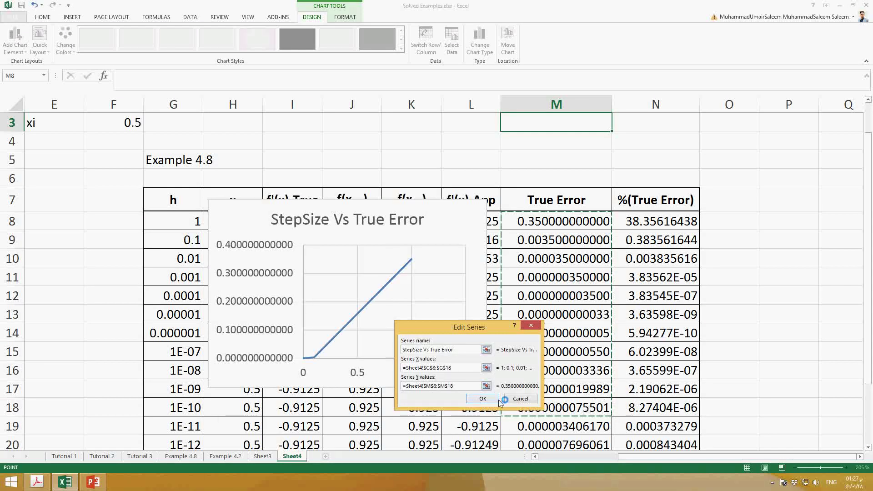
{"action": "left_click", "coordinate": [494, 402]}
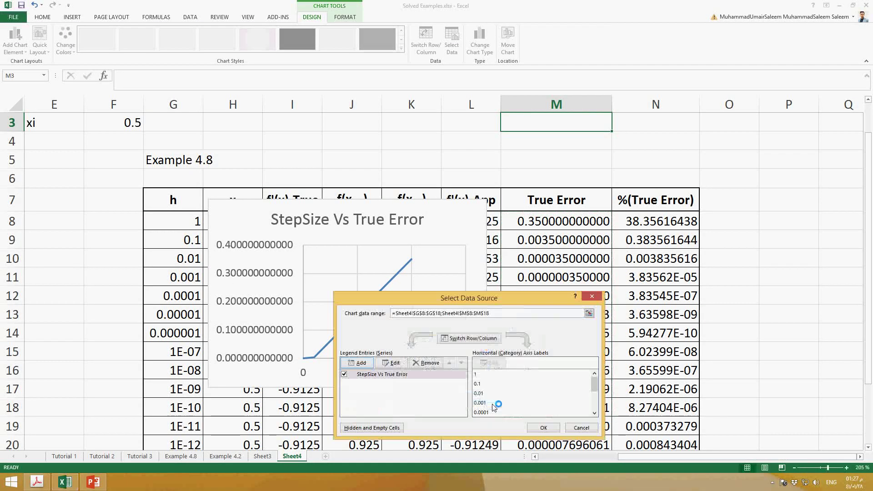
{"action": "left_click", "coordinate": [548, 430]}
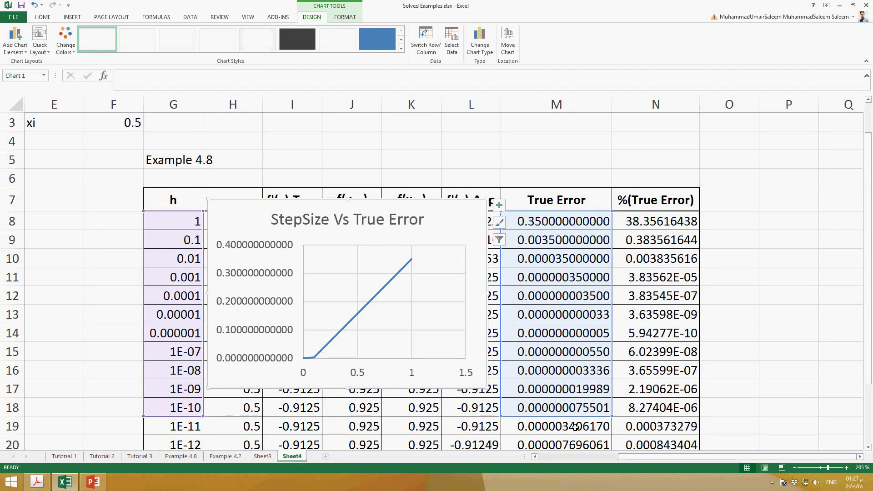
Apply a base 10 logarithmic scale to both the vertical and horizontal axes of the chart.
{"action": "left_click", "coordinate": [258, 274]}
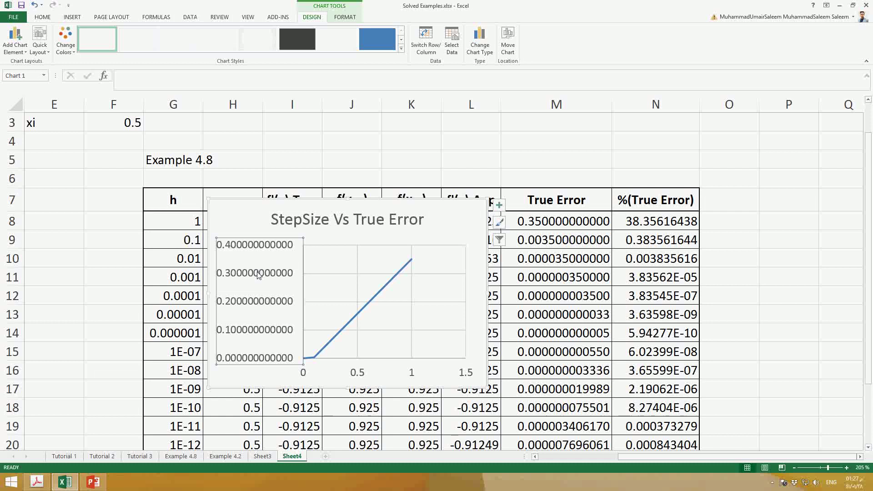
{"action": "right_click", "coordinate": [258, 274]}
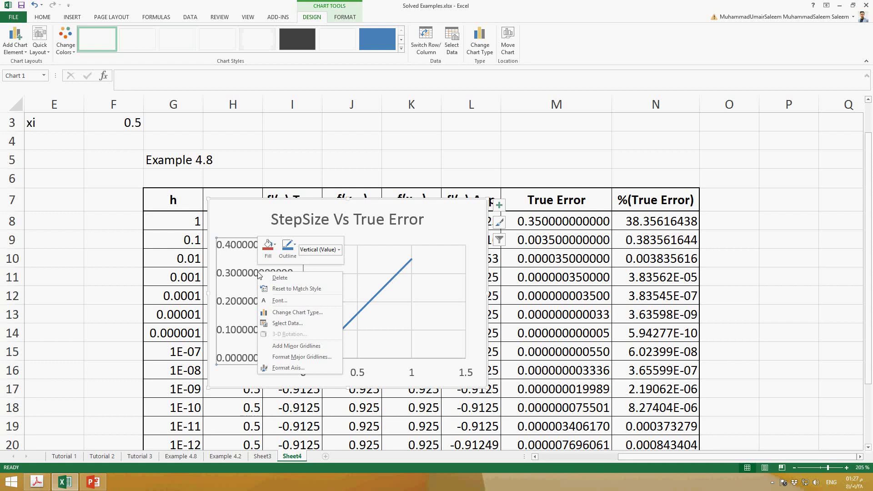
{"action": "left_click", "coordinate": [283, 370]}
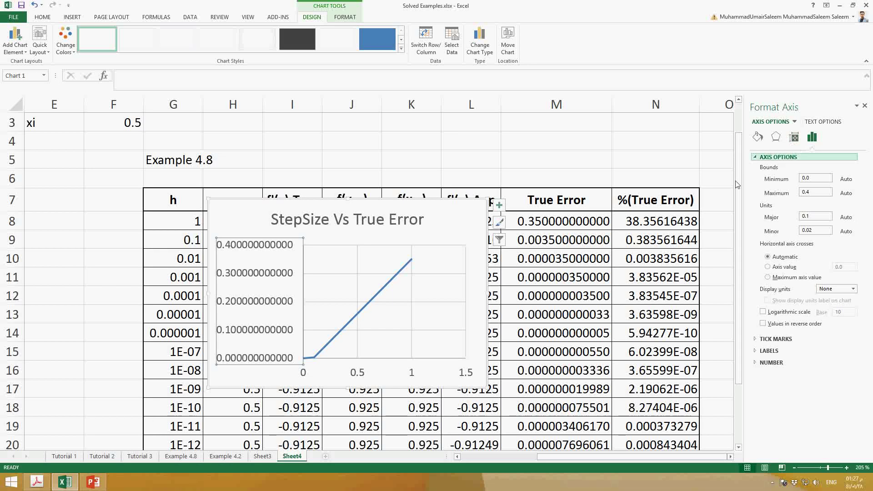
{"action": "left_click", "coordinate": [764, 313]}
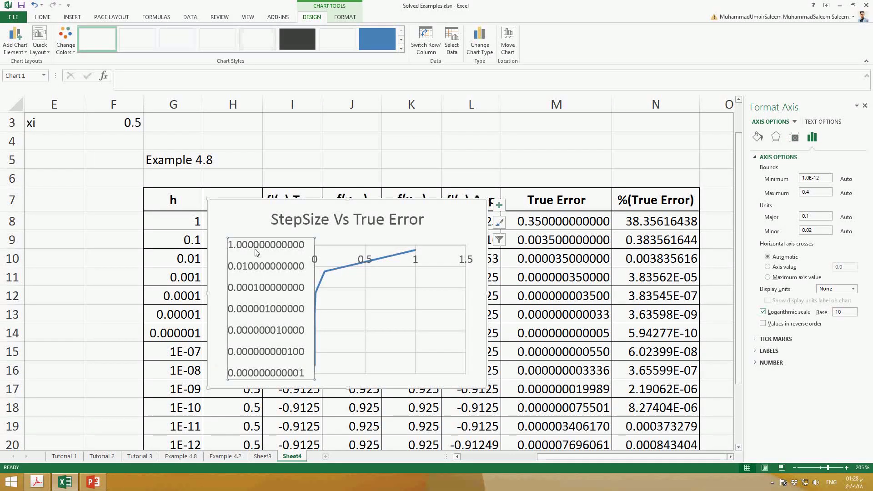
{"action": "left_click", "coordinate": [362, 259]}
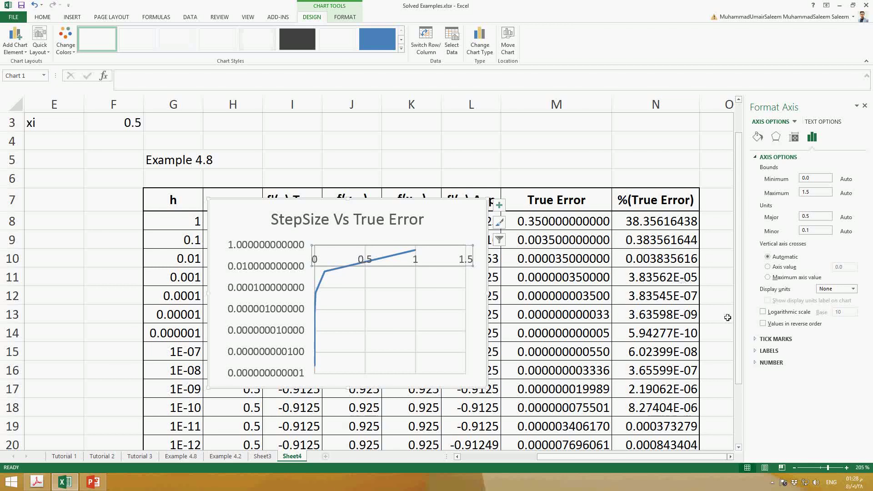
{"action": "left_click", "coordinate": [764, 313]}
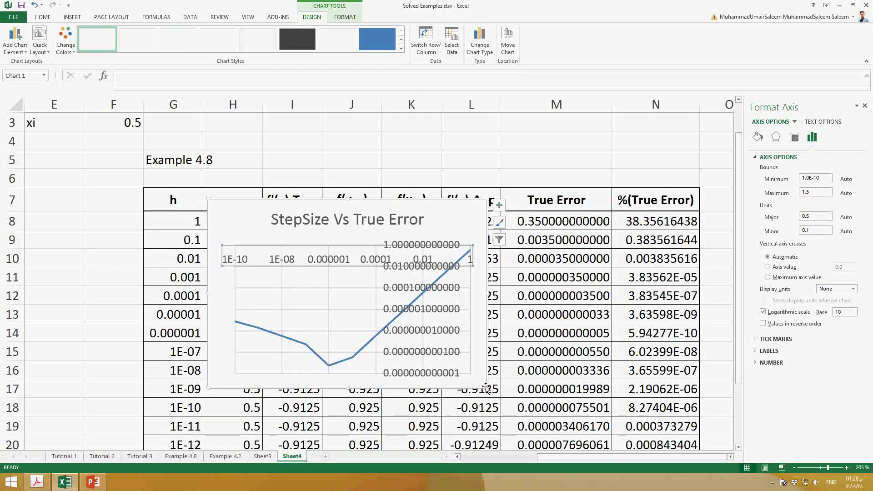
Enlarge the chart and format the vertical axis numbers as Scientific with 1 decimal place.
{"action": "left_click_drag", "start_coordinate": [485, 388], "coordinate": [638, 448]}
{"action": "left_click", "coordinate": [559, 232]}
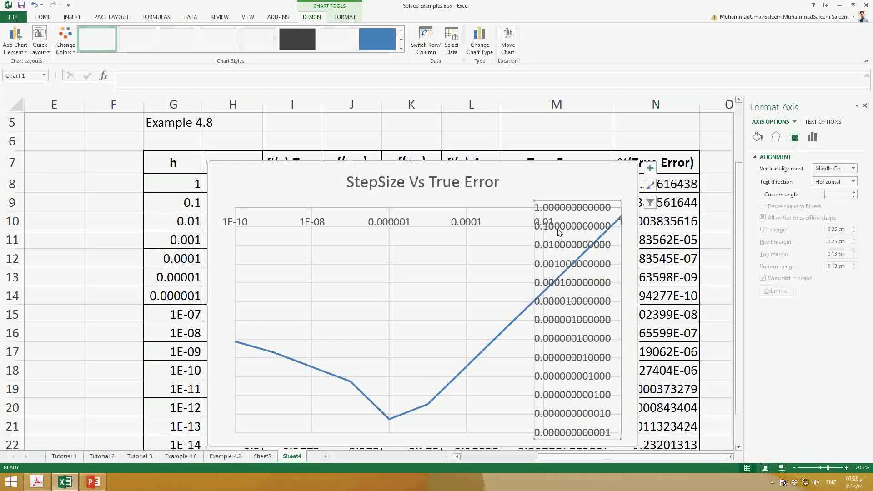
{"action": "right_click", "coordinate": [559, 233]}
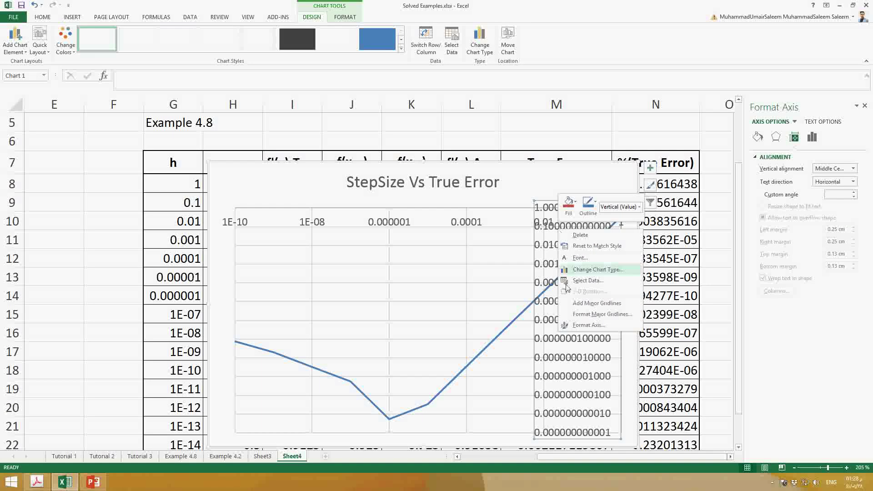
{"action": "left_click", "coordinate": [581, 325]}
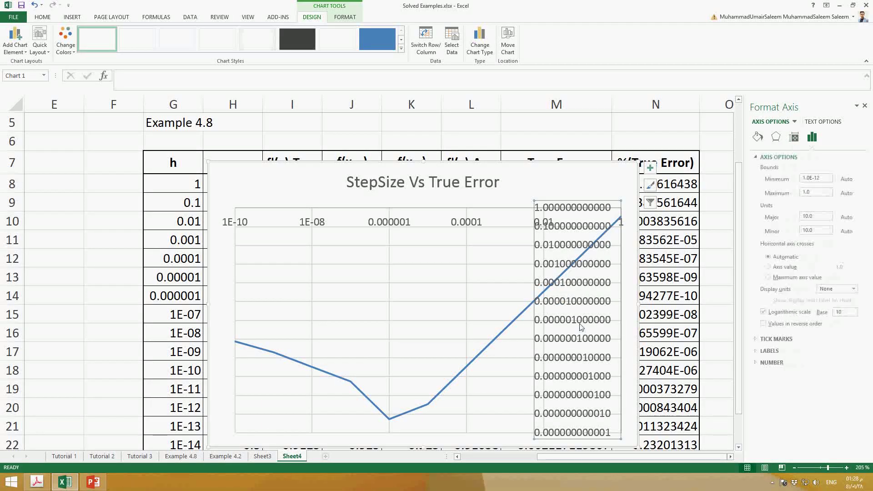
{"action": "left_click", "coordinate": [760, 363]}
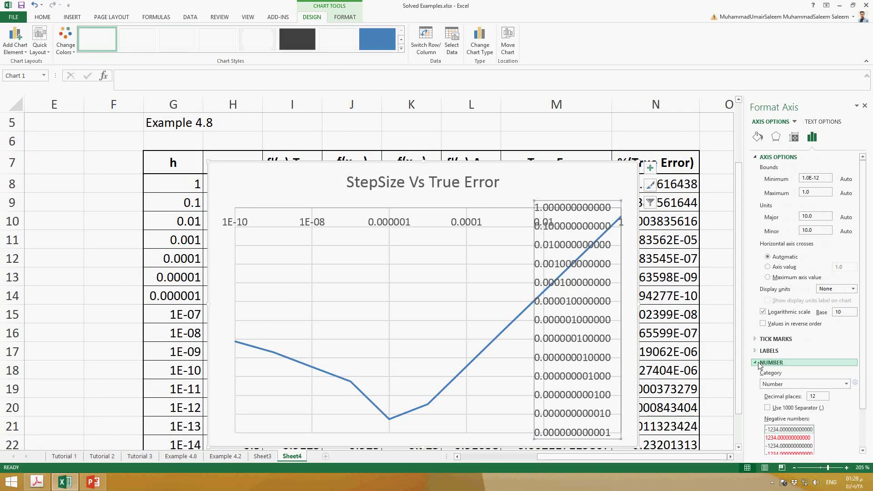
{"action": "left_click", "coordinate": [841, 388]}
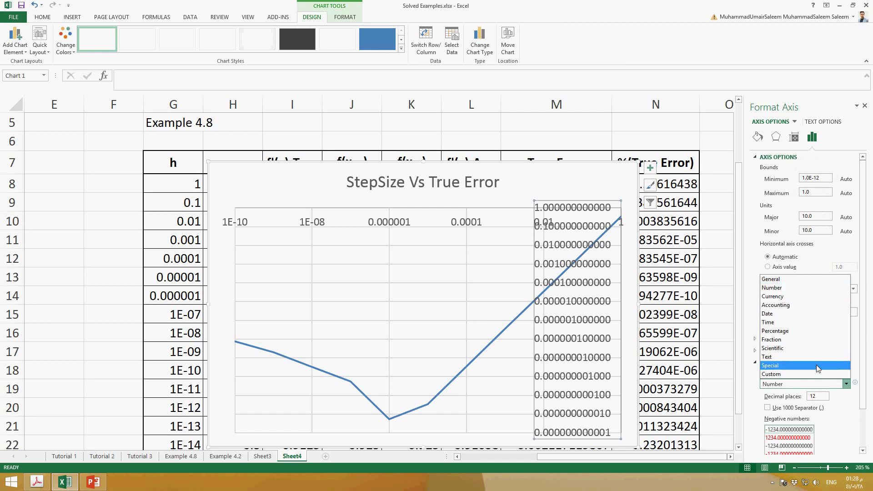
{"action": "left_click", "coordinate": [792, 349]}
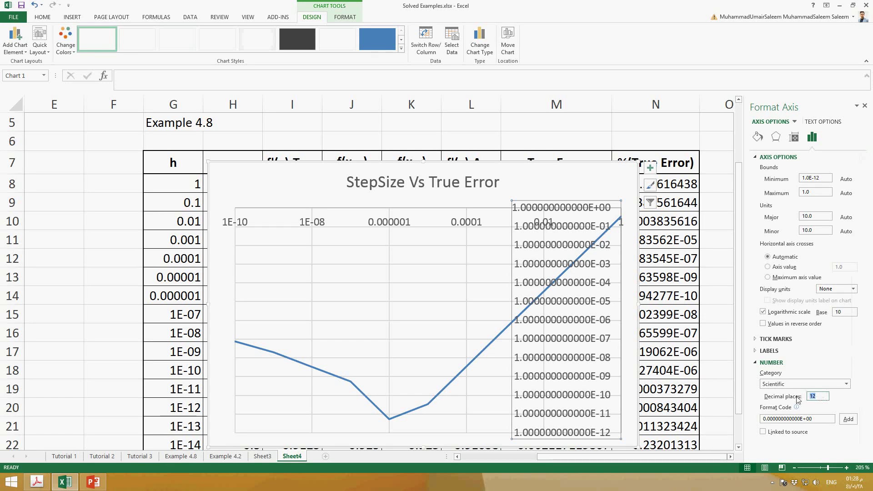
{"action": "type", "text": "1"}
{"action": "left_click", "coordinate": [817, 421]}
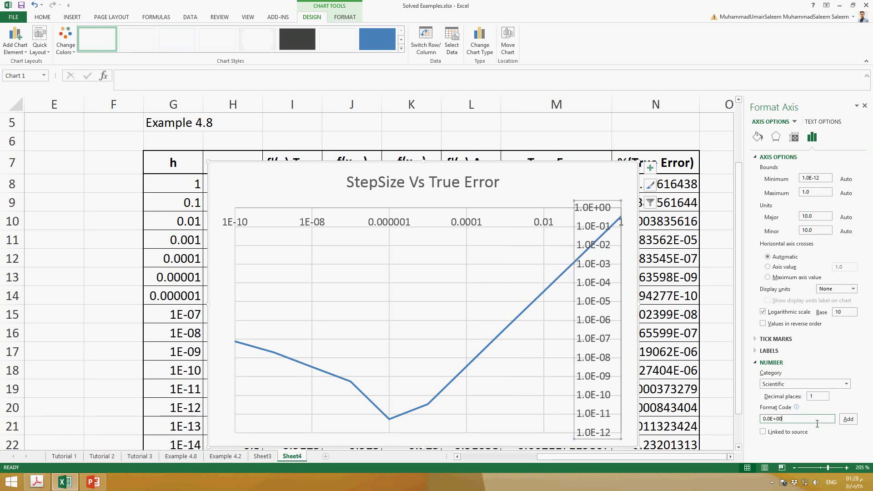
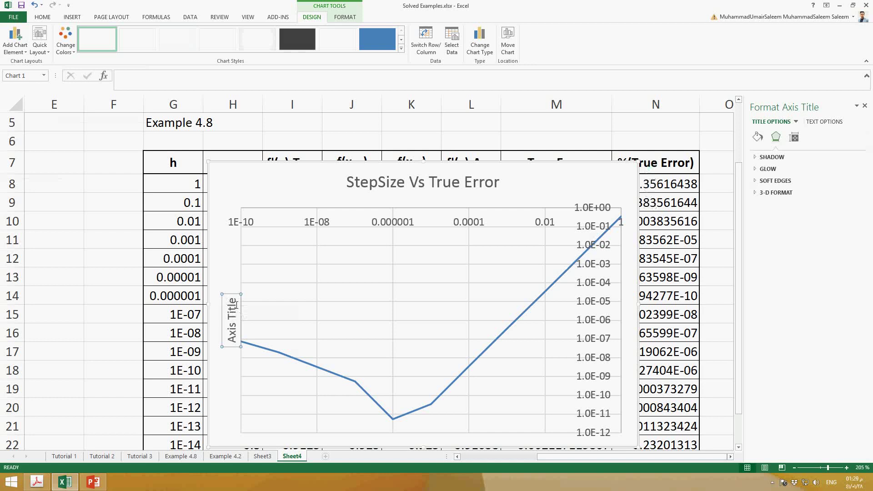
Set the vertical axis title to "Step Size".
{"action": "triple_click", "coordinate": [236, 307]}
{"action": "type", "text": "Step Size"}
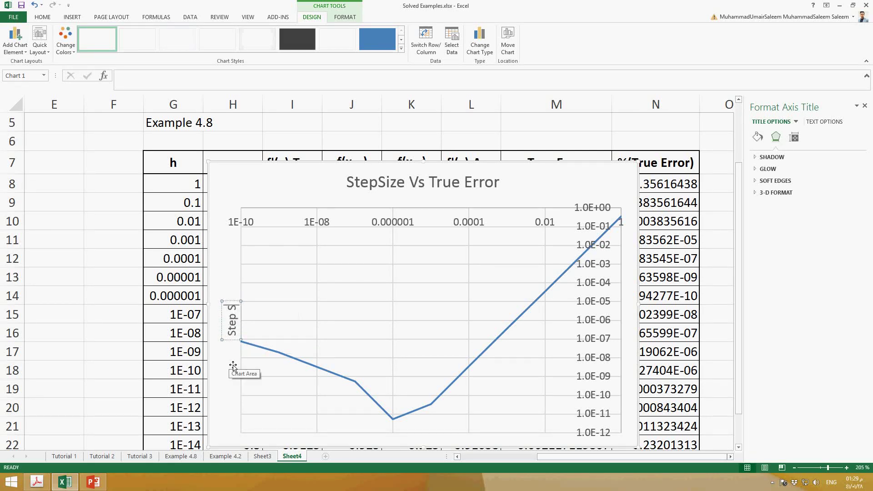
{"action": "left_click", "coordinate": [292, 189]}
Add a primary horizontal axis title to the chart reading "Step Size".
{"action": "left_click", "coordinate": [36, 52]}
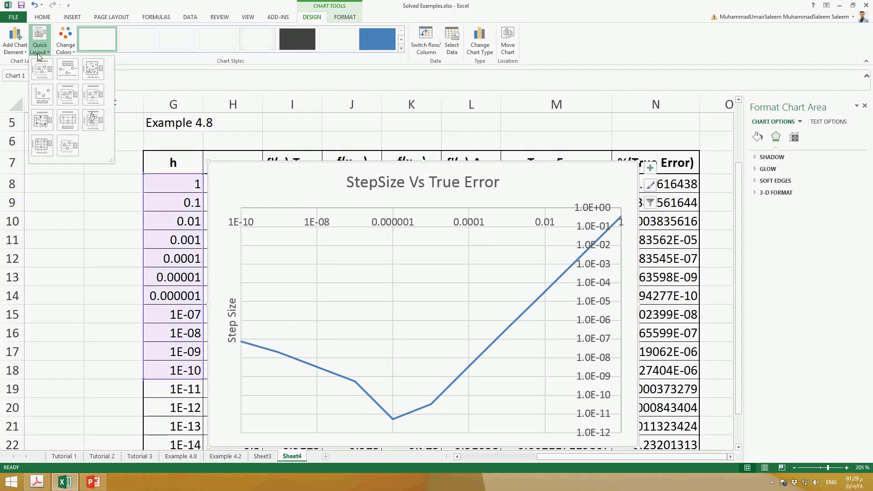
{"action": "left_click", "coordinate": [15, 43]}
{"action": "left_click", "coordinate": [15, 43]}
{"action": "mouse_move", "coordinate": [33, 79]}
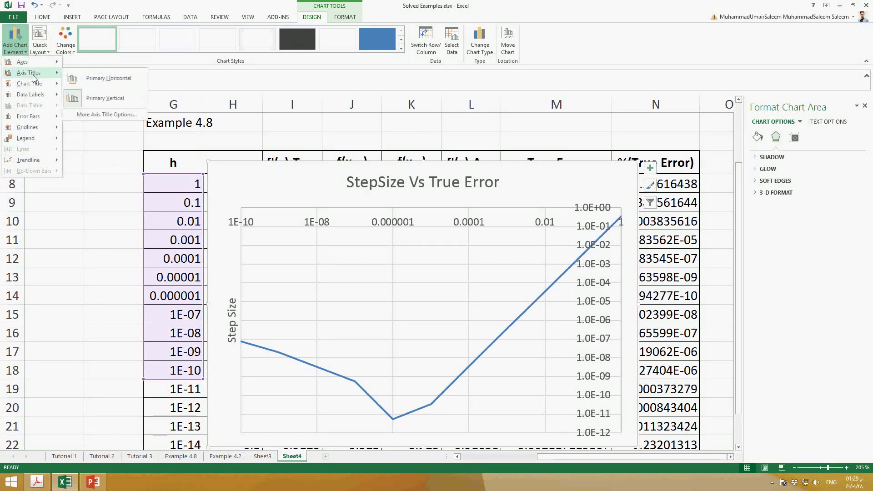
{"action": "left_click", "coordinate": [116, 79]}
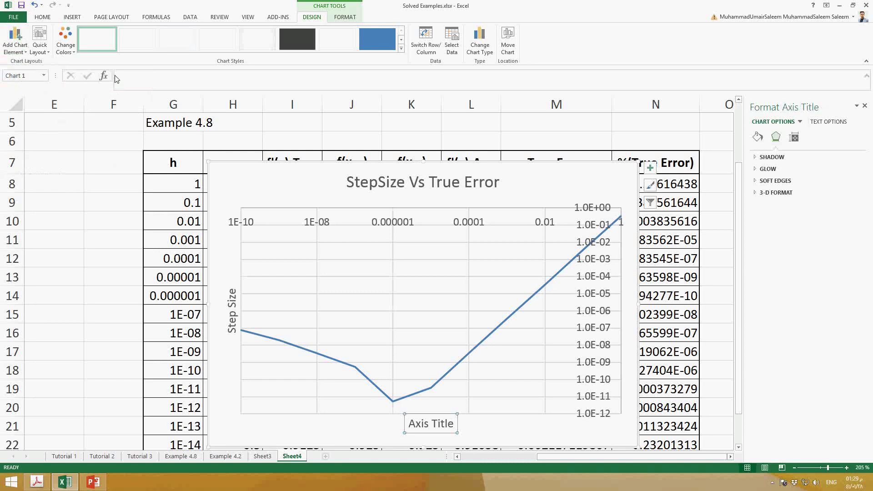
{"action": "left_click", "coordinate": [433, 425]}
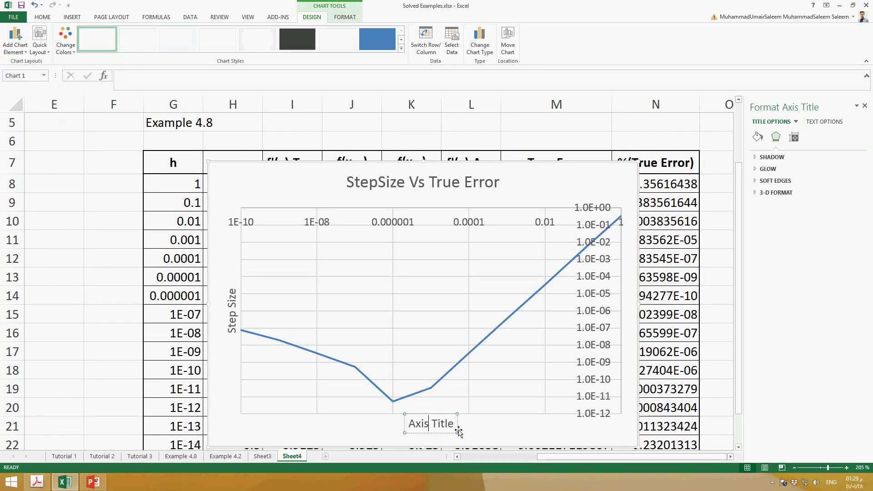
{"action": "left_click_drag", "start_coordinate": [454, 429], "coordinate": [396, 426]}
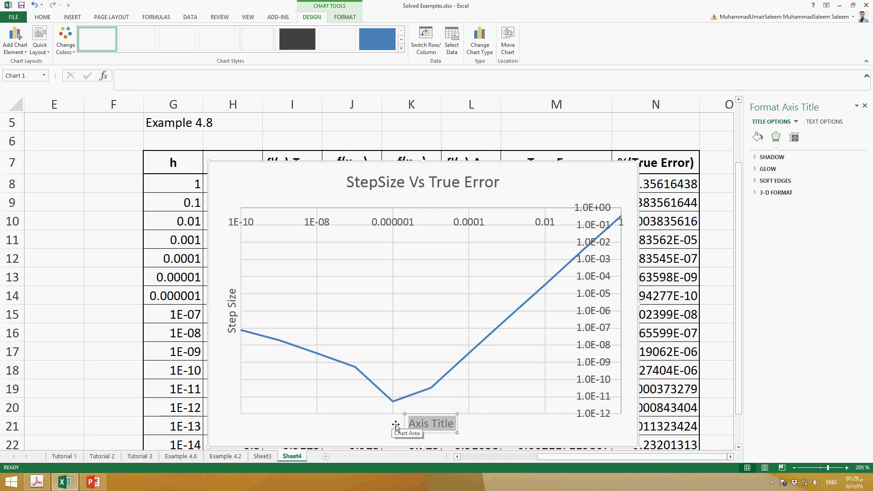
{"action": "type", "text": "T"}
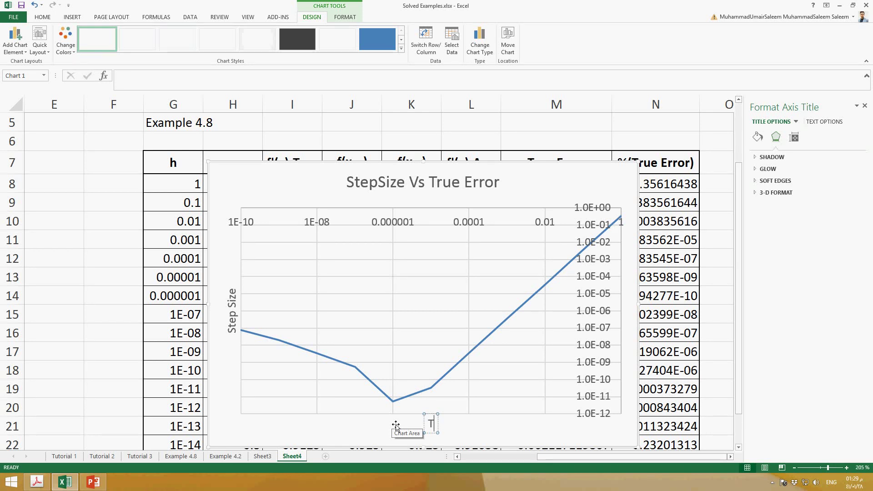
{"action": "key", "text": "BackSpace"}
{"action": "type", "text": "Step Siz"}
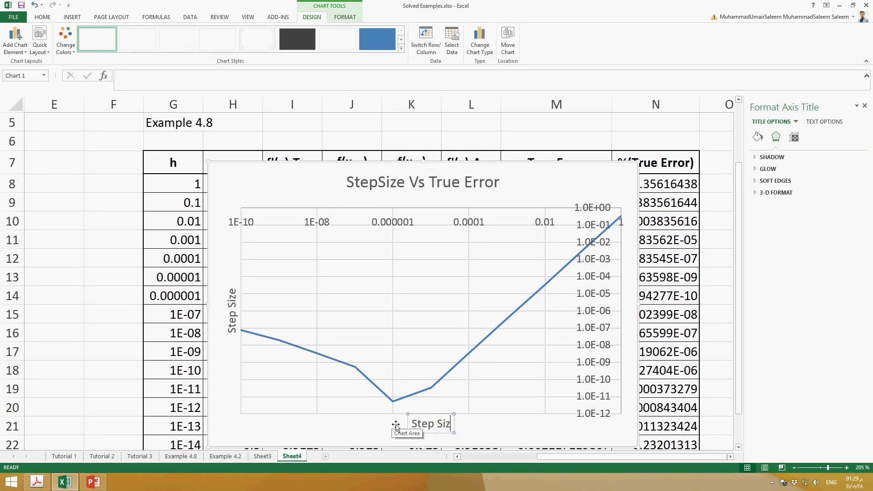
{"action": "type", "text": "e"}
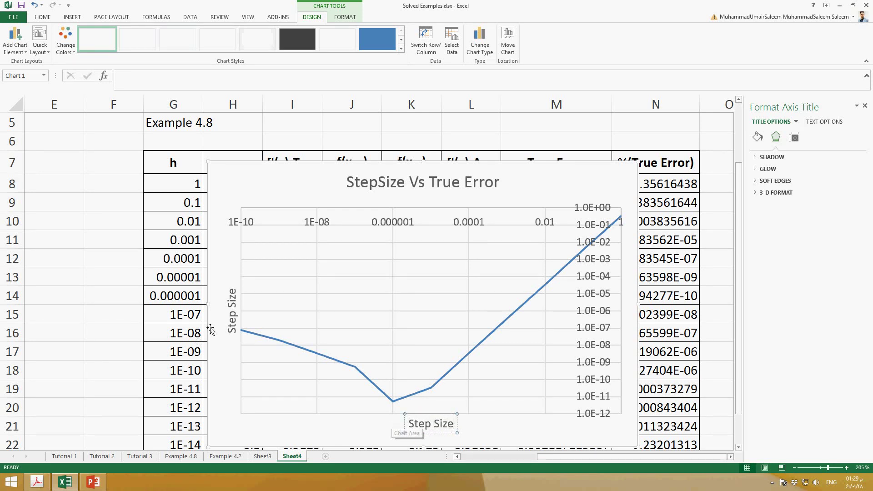
Change the vertical axis title to "True Error".
{"action": "left_click", "coordinate": [234, 307]}
{"action": "left_click_drag", "start_coordinate": [236, 304], "coordinate": [229, 361]}
{"action": "key", "text": "BackSpace"}
{"action": "type", "text": "True"}
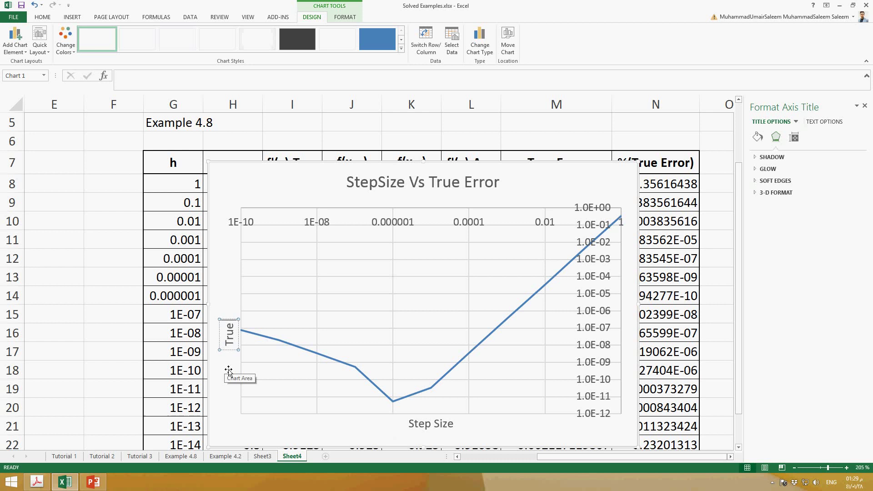
{"action": "type", "text": " eRROR"}
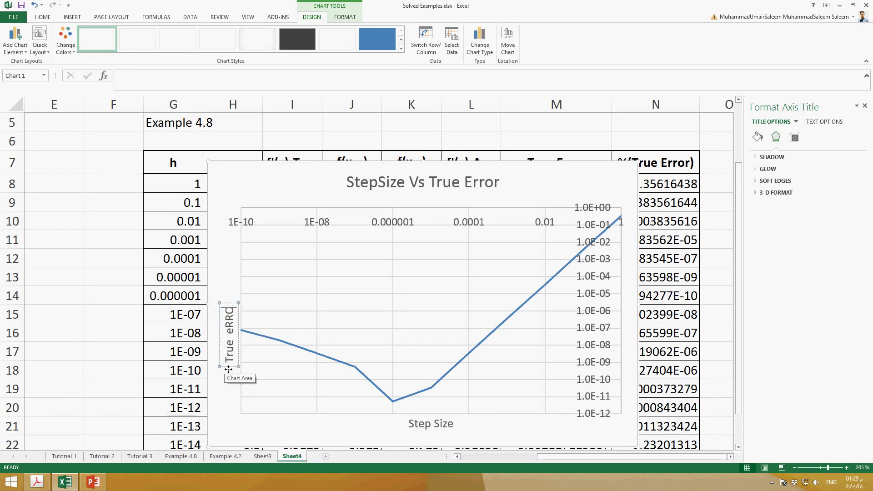
{"action": "key", "text": "BackSpace"}
{"action": "key", "text": "BackSpace"}
{"action": "key", "text": "BackSpace"}
{"action": "key", "text": "BackSpace"}
{"action": "key", "text": "BackSpace"}
{"action": "key", "text": "BackSpace"}
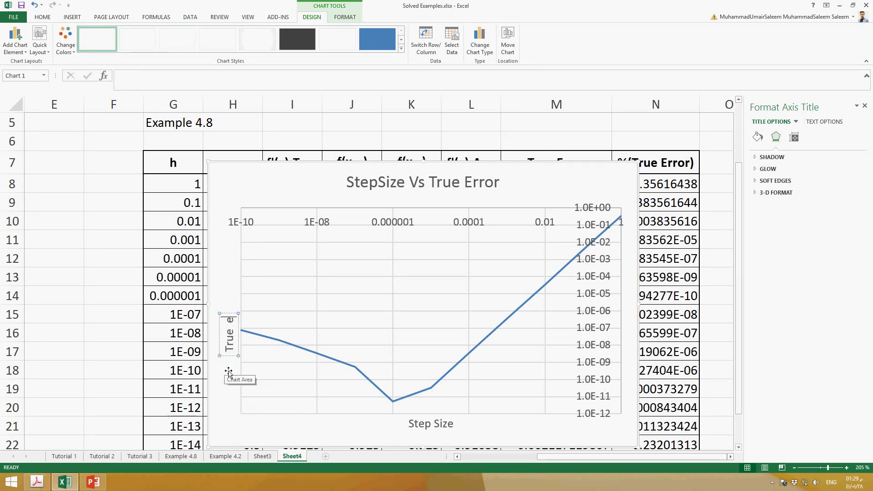
{"action": "type", "text": "Error"}
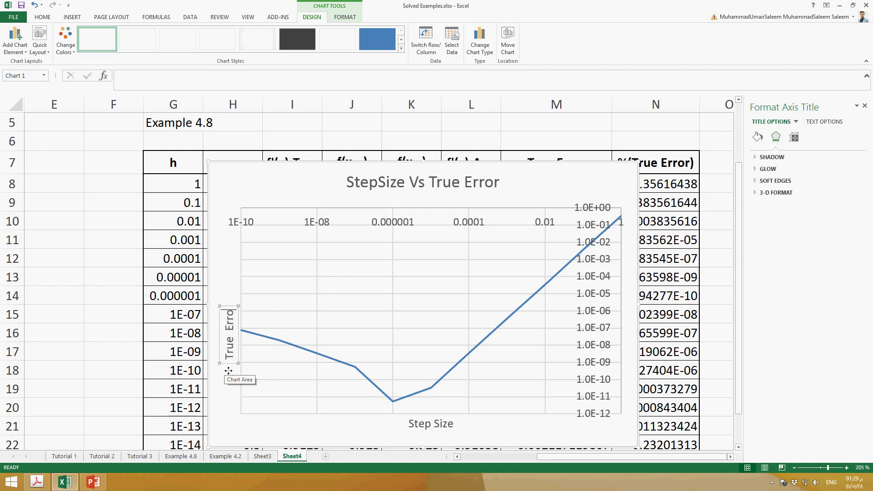
Format the chart's horizontal axis labels as bold Times New Roman.
{"action": "left_click", "coordinate": [460, 321]}
{"action": "left_click", "coordinate": [346, 222]}
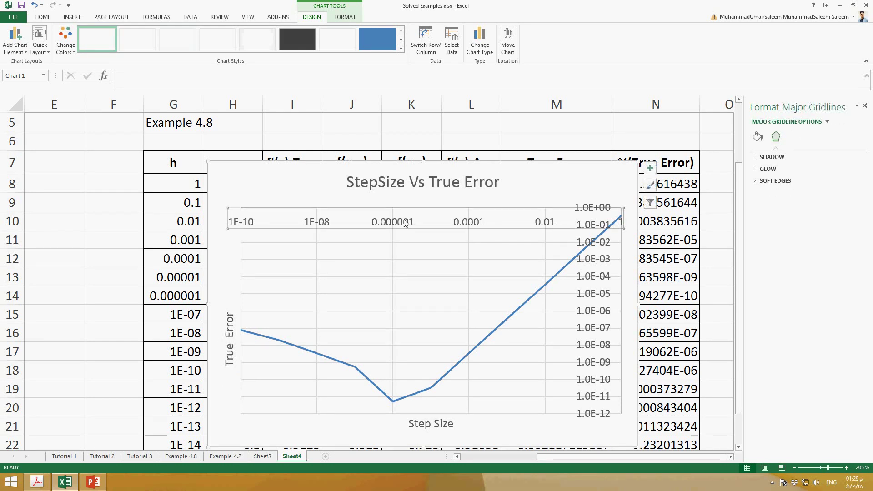
{"action": "left_click", "coordinate": [43, 17]}
{"action": "left_click", "coordinate": [105, 35]}
{"action": "type", "text": "Times New Roman"}
{"action": "key", "text": "Return"}
{"action": "left_click", "coordinate": [78, 47]}
Format the chart's vertical axis labels as bold Times New Roman, size 9.
{"action": "left_click", "coordinate": [597, 259]}
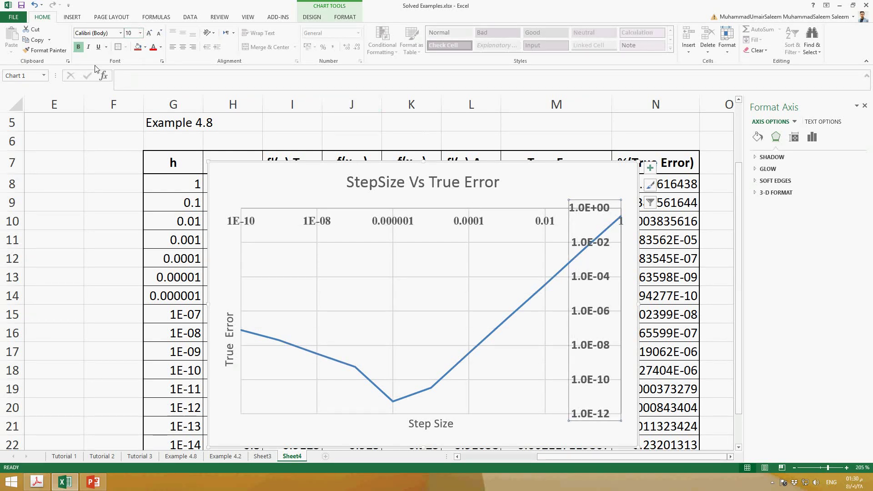
{"action": "left_click", "coordinate": [97, 33]}
{"action": "type", "text": "Times New Roman"}
{"action": "key", "text": "Return"}
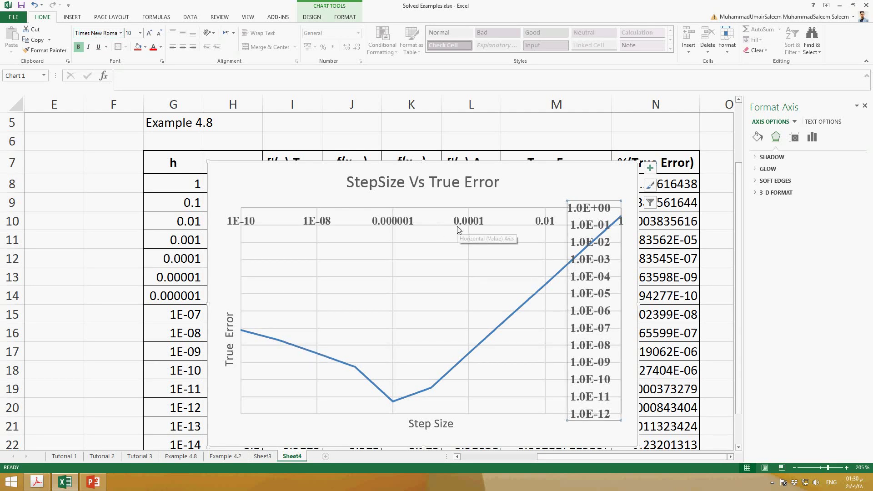
{"action": "left_click", "coordinate": [139, 34]}
{"action": "type", "text": "9"}
{"action": "key", "text": "Return"}
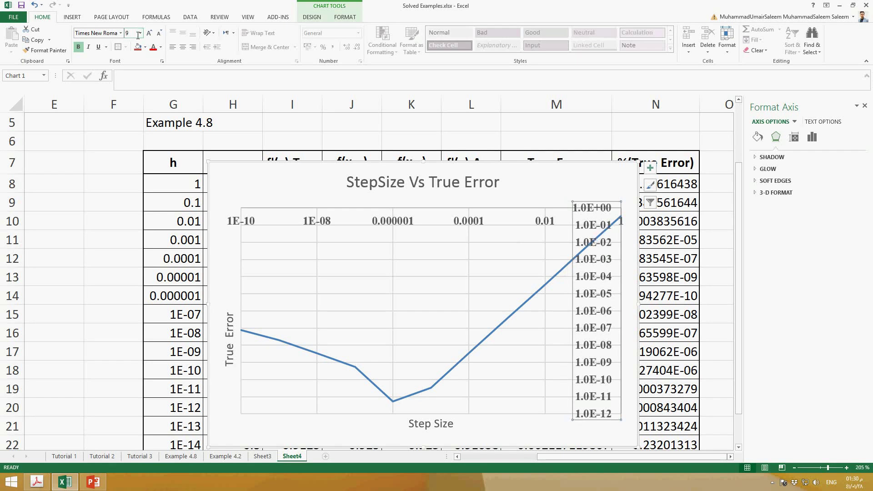
Give the chart's plot area a solid border line in a dark theme color.
{"action": "left_click", "coordinate": [440, 295]}
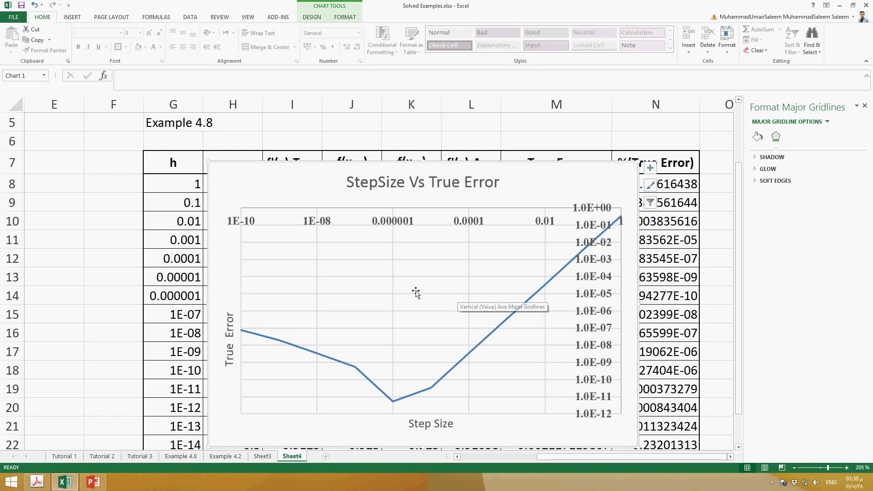
{"action": "left_click", "coordinate": [287, 254]}
{"action": "right_click", "coordinate": [287, 254]}
{"action": "left_click", "coordinate": [318, 325]}
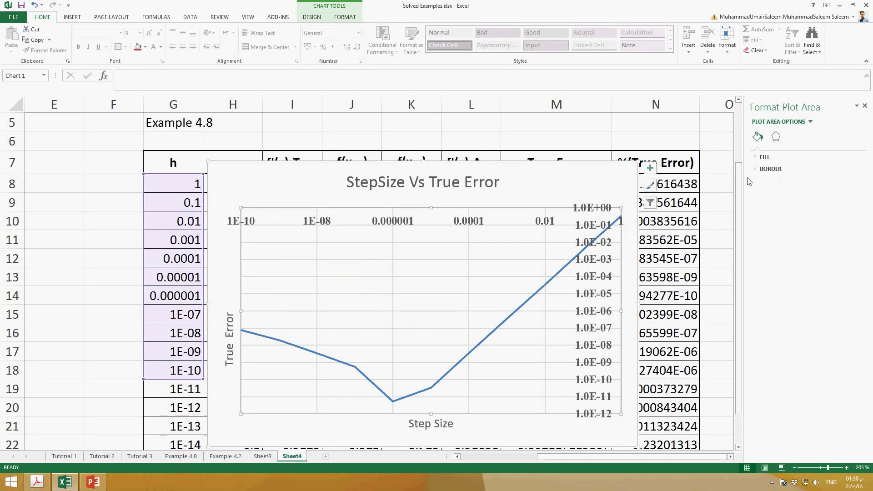
{"action": "left_click", "coordinate": [758, 170]}
{"action": "left_click", "coordinate": [764, 193]}
{"action": "left_click", "coordinate": [849, 229]}
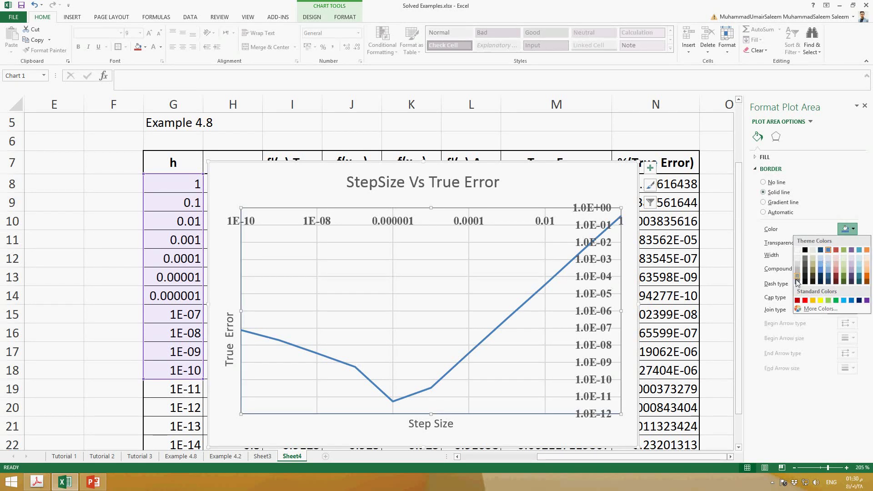
{"action": "left_click", "coordinate": [808, 258]}
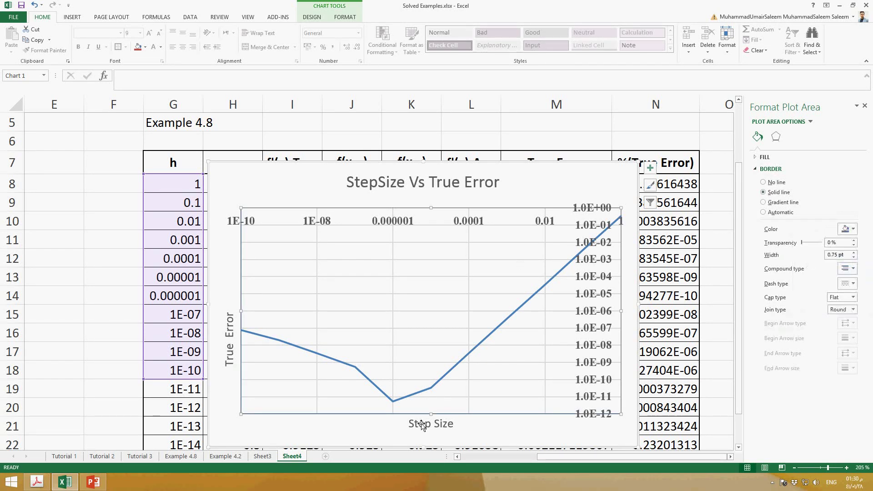
{"action": "left_click", "coordinate": [482, 436]}
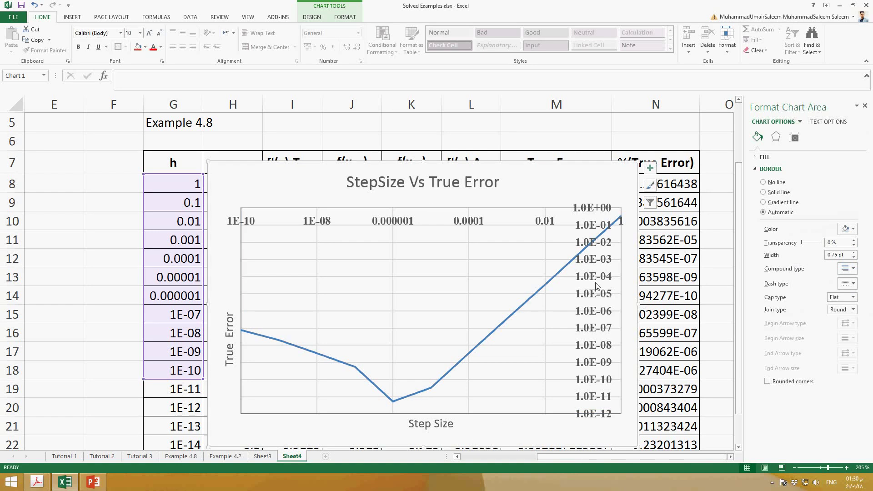
Narrow the plot area by moving its right edge inward, leaving a margin inside the chart.
{"action": "left_click", "coordinate": [544, 314]}
{"action": "left_click_drag", "start_coordinate": [621, 312], "coordinate": [595, 317]}
{"action": "left_click", "coordinate": [606, 316]}
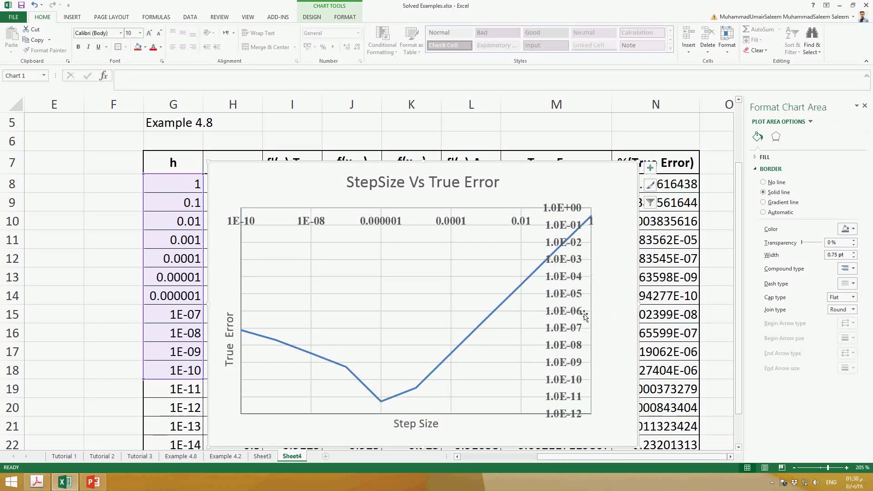
{"action": "left_click", "coordinate": [564, 317]}
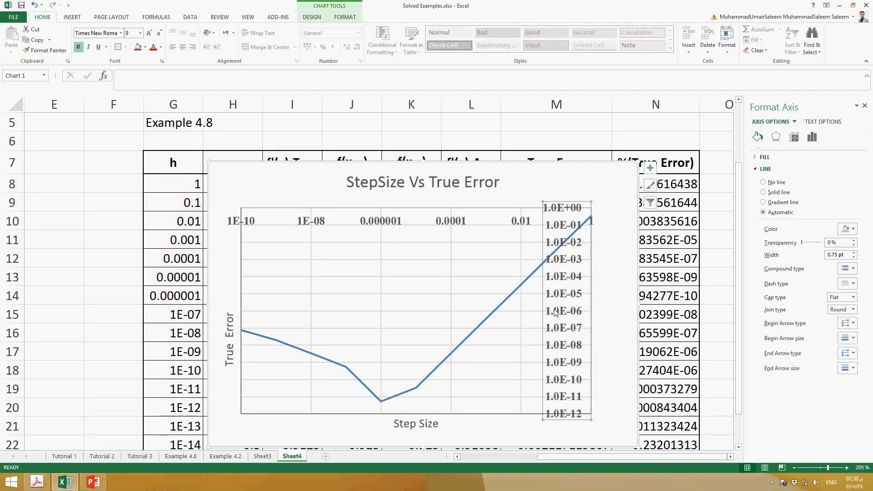
{"action": "left_click", "coordinate": [460, 226]}
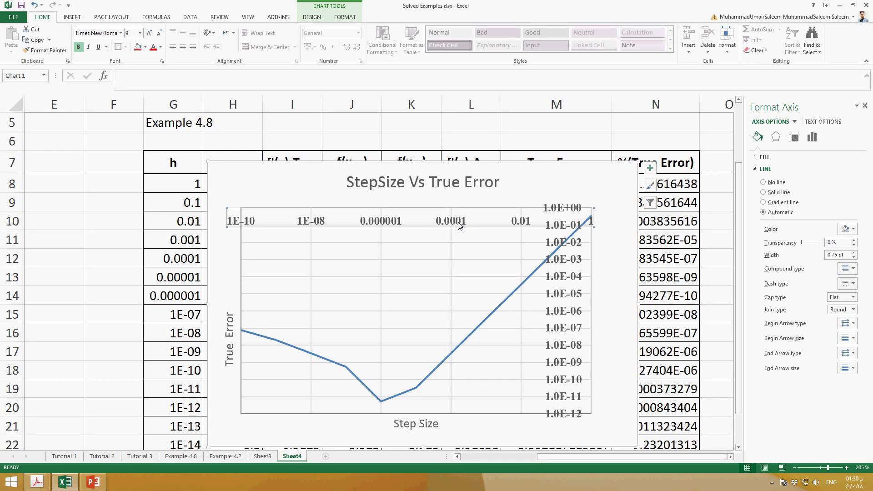
Set the chart's horizontal major gridlines to No line.
{"action": "left_click", "coordinate": [451, 303]}
{"action": "left_click", "coordinate": [445, 294]}
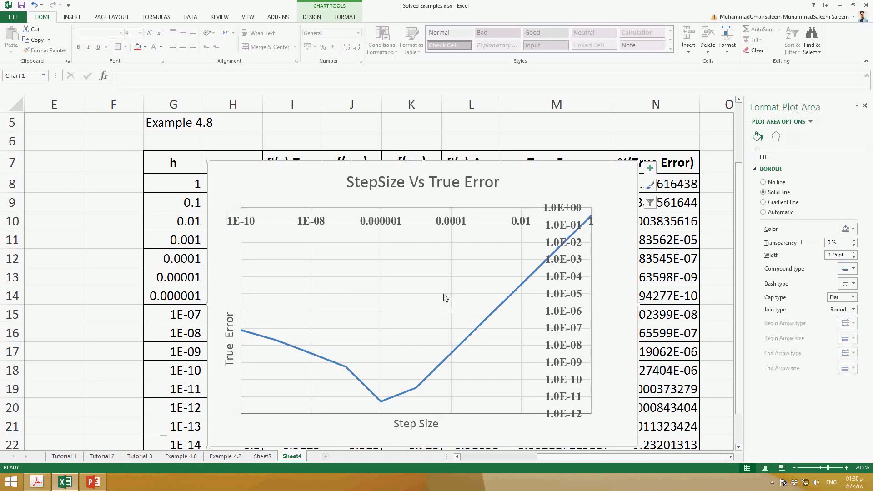
{"action": "right_click", "coordinate": [445, 297]}
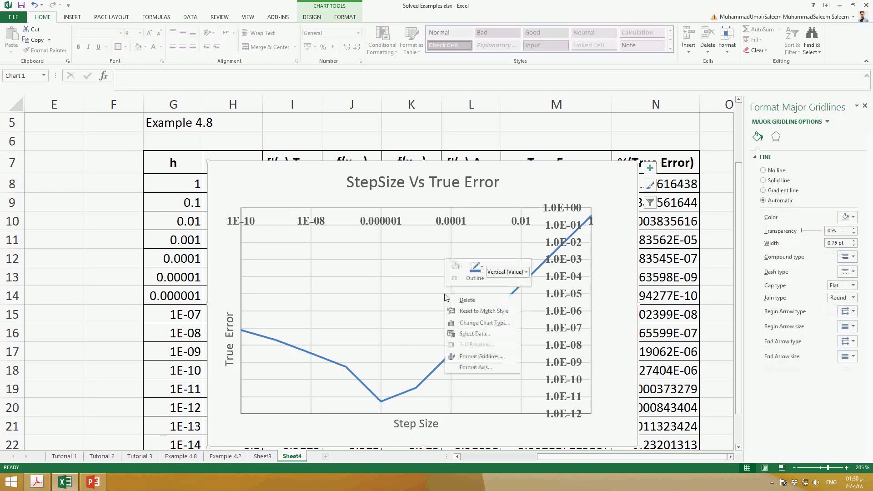
{"action": "left_click", "coordinate": [469, 357]}
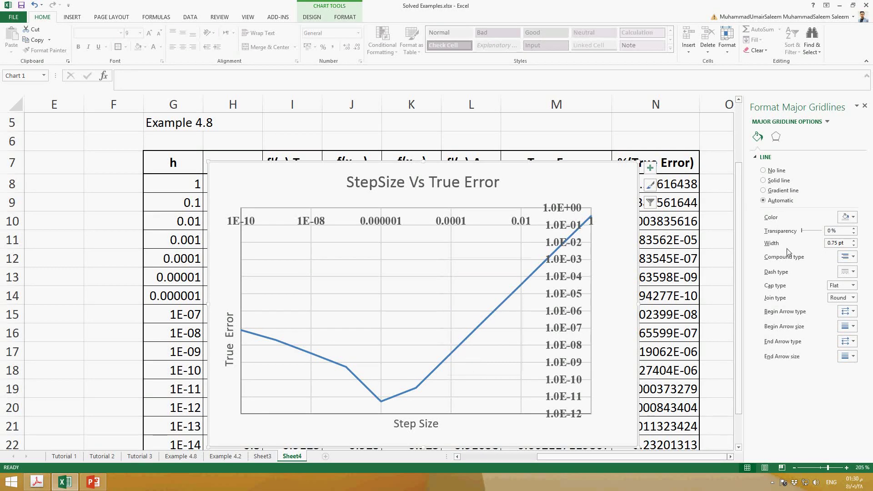
{"action": "left_click", "coordinate": [771, 174]}
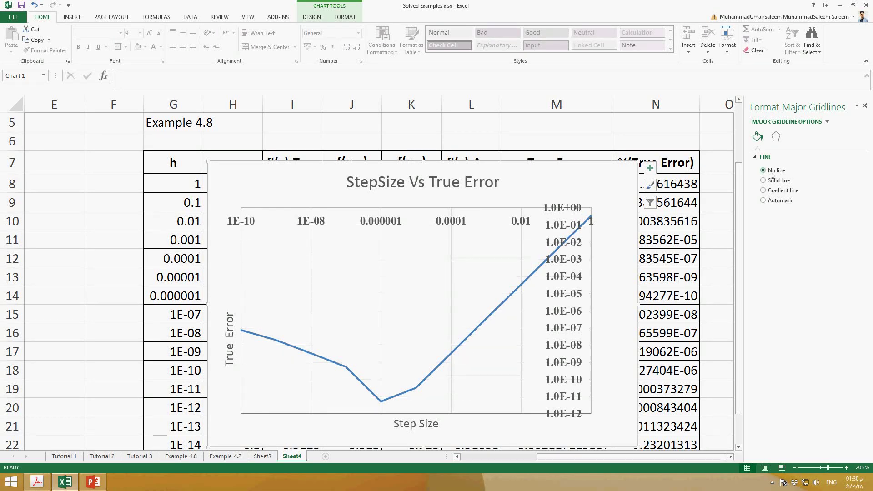
{"action": "key", "text": "ctrl+z"}
Set the chart's vertical major gridlines to No line.
{"action": "right_click", "coordinate": [451, 271]}
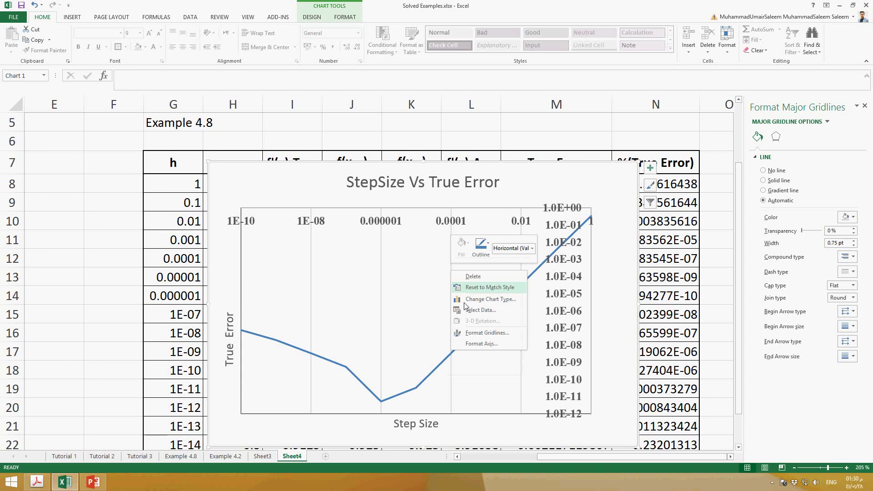
{"action": "left_click", "coordinate": [475, 346]}
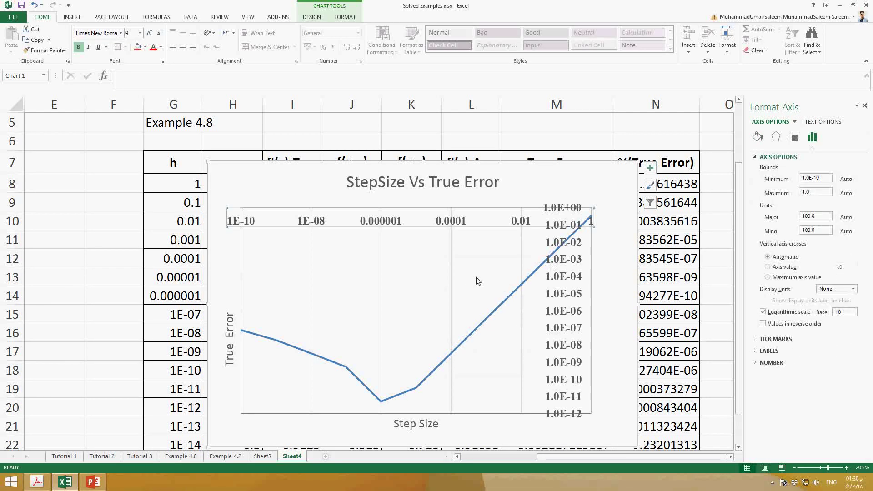
{"action": "left_click", "coordinate": [451, 281]}
{"action": "right_click", "coordinate": [451, 281]}
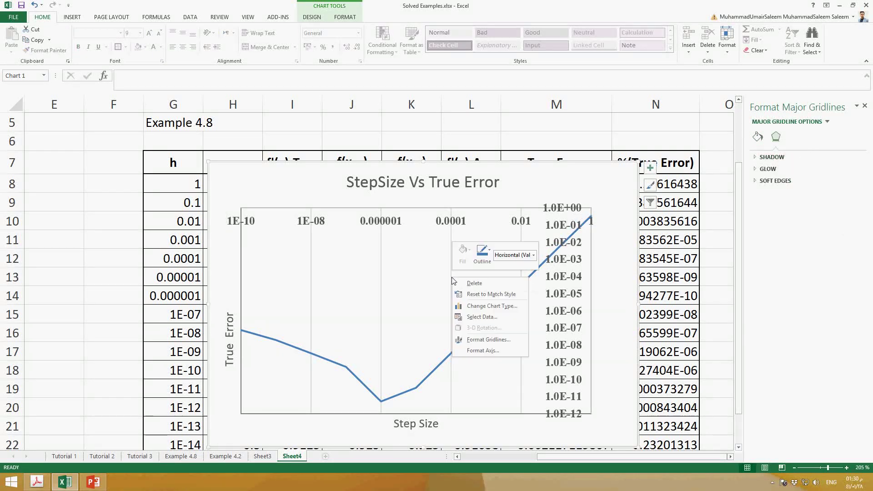
{"action": "left_click", "coordinate": [473, 335]}
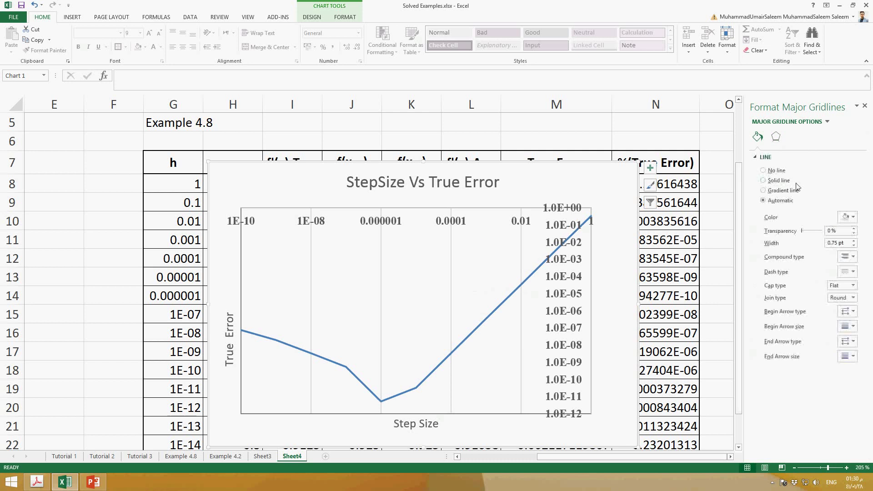
{"action": "left_click", "coordinate": [781, 173]}
{"action": "left_click", "coordinate": [611, 282]}
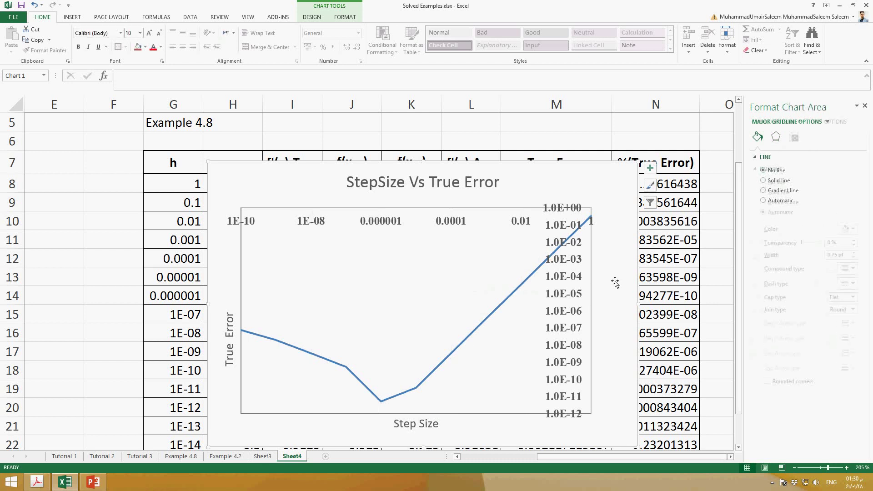
View Figure 4.9 in the textbook PDF in Adobe Acrobat and restore its window from full screen before returning to Excel.
{"action": "left_click", "coordinate": [38, 483]}
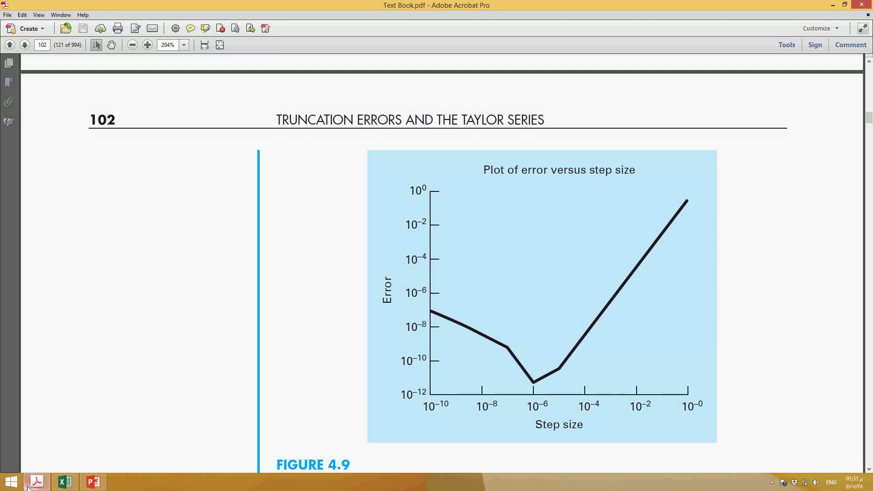
{"action": "left_click", "coordinate": [847, 5]}
{"action": "left_click", "coordinate": [267, 244]}
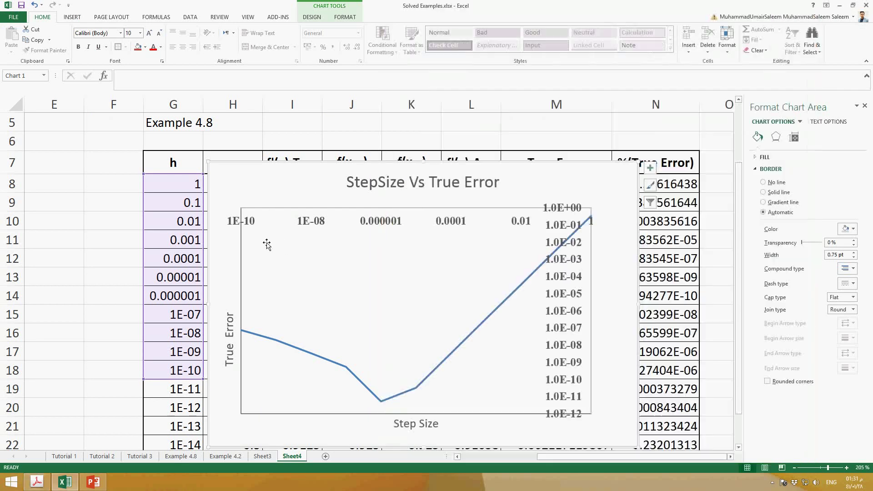
Shift the plot area slightly up and left, and delete the vertical and horizontal axis labels from the chart.
{"action": "left_click_drag", "start_coordinate": [303, 259], "coordinate": [293, 233]}
{"action": "left_click", "coordinate": [571, 291]}
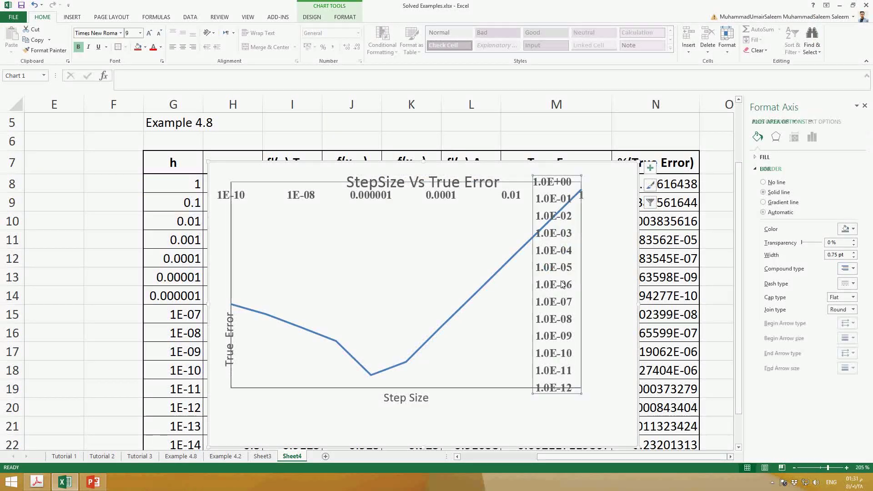
{"action": "key", "text": "Delete"}
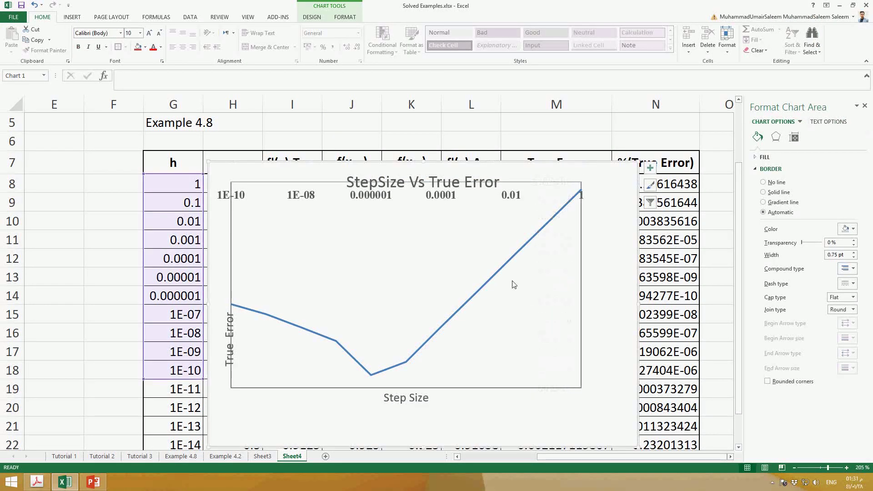
{"action": "left_click", "coordinate": [382, 195]}
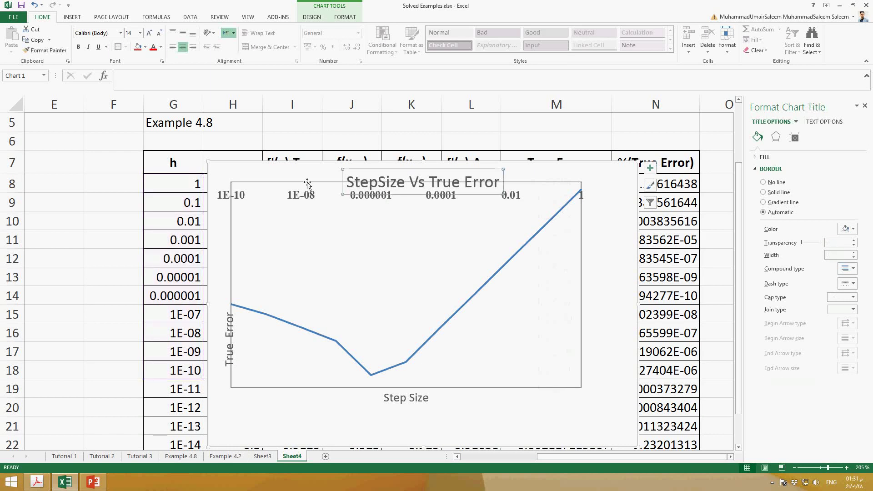
{"action": "left_click", "coordinate": [292, 196]}
{"action": "key", "text": "Delete"}
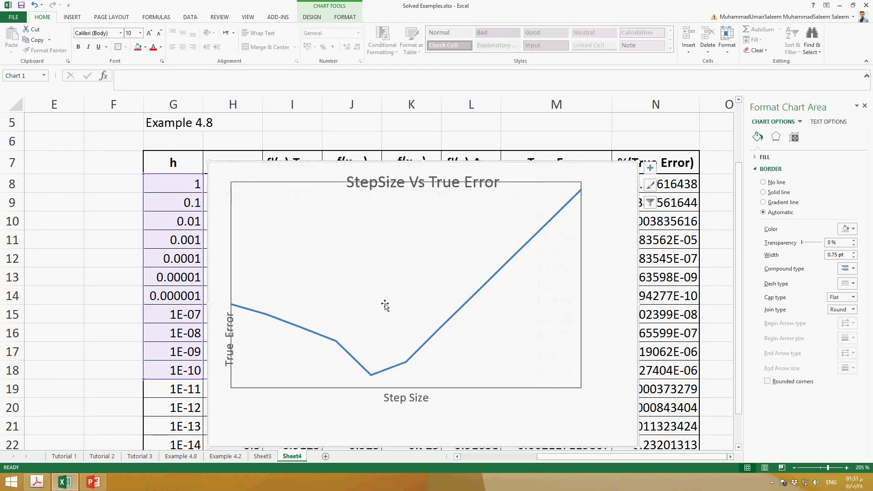
{"action": "left_click", "coordinate": [37, 482]}
{"action": "left_click", "coordinate": [300, 284]}
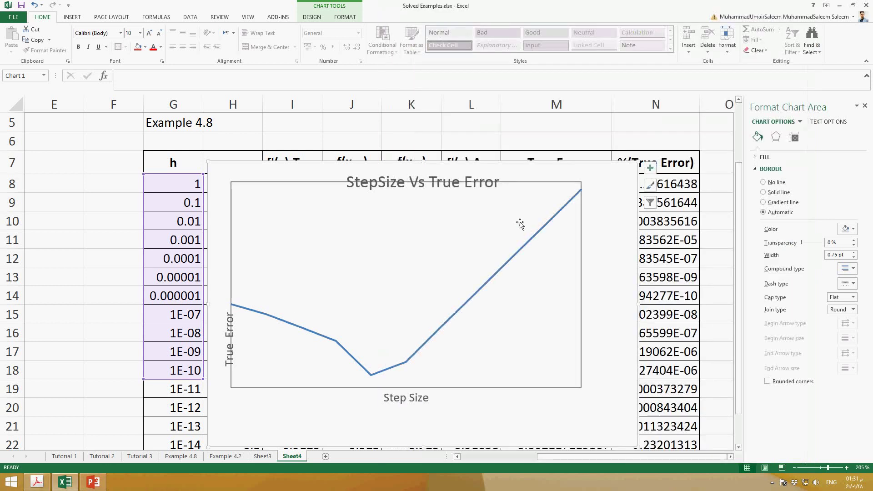
{"action": "left_click_drag", "start_coordinate": [319, 206], "coordinate": [296, 195]}
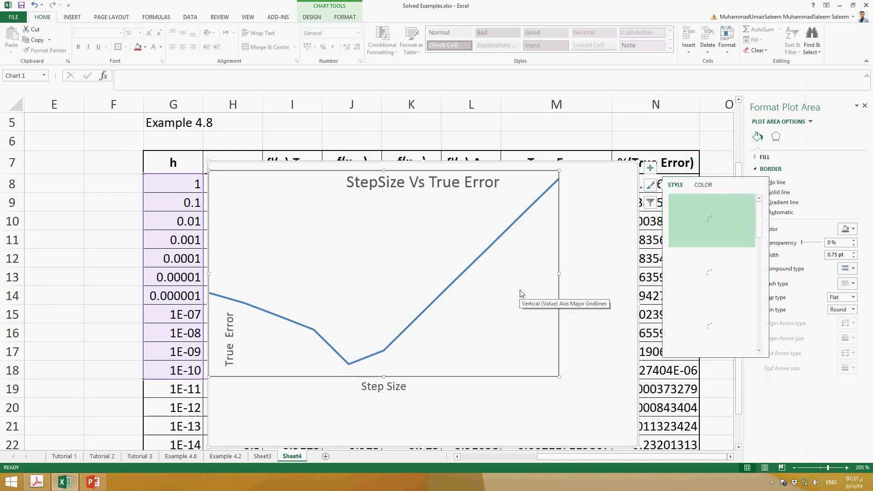
{"action": "left_click", "coordinate": [609, 341]}
{"action": "key", "text": "ctrl+z"}
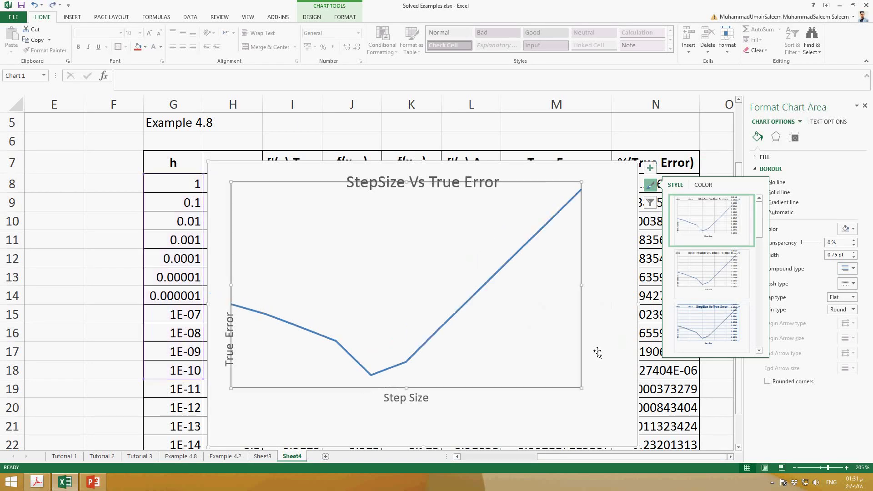
{"action": "left_click", "coordinate": [610, 241]}
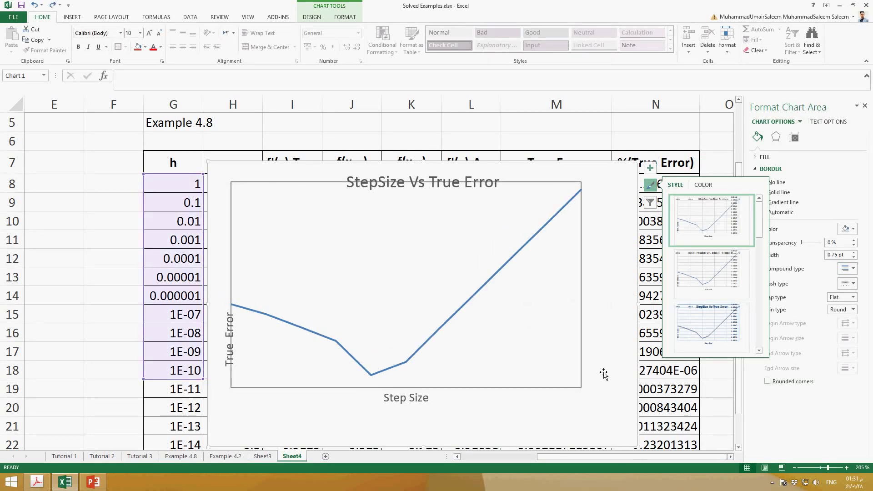
Enlarge the plot area toward the chart's lower-right corner and delete the chart title.
{"action": "left_click", "coordinate": [581, 370]}
{"action": "left_click_drag", "start_coordinate": [590, 396], "coordinate": [632, 445]}
{"action": "left_click", "coordinate": [418, 192]}
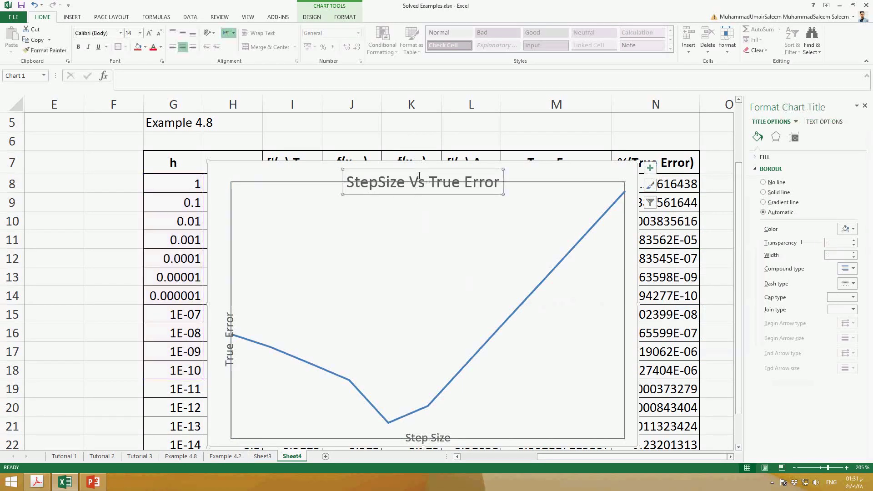
{"action": "left_click", "coordinate": [421, 171]}
Move the True Error axis title left of the plot area and raise the plot's bottom edge above the Step Size title.
{"action": "left_click", "coordinate": [229, 341]}
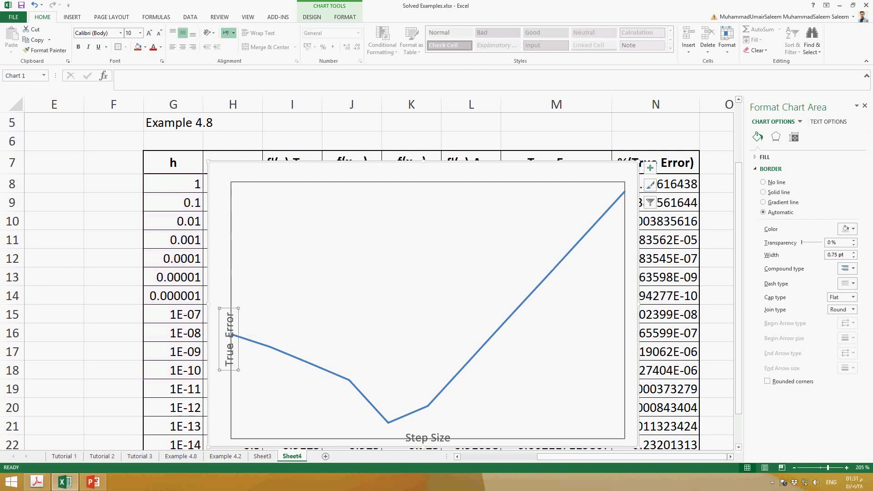
{"action": "left_click_drag", "start_coordinate": [230, 316], "coordinate": [221, 286]}
{"action": "left_click", "coordinate": [502, 423]}
{"action": "left_click", "coordinate": [479, 418]}
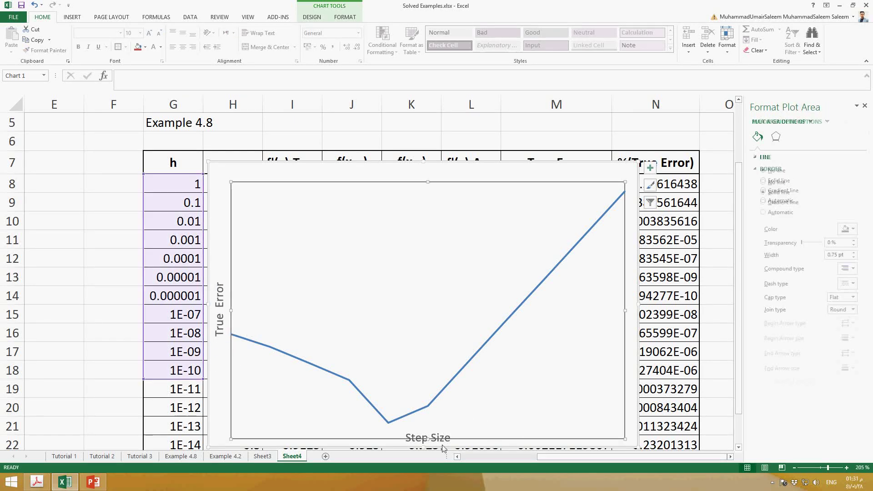
{"action": "left_click", "coordinate": [400, 415]}
{"action": "left_click", "coordinate": [397, 435]}
{"action": "left_click", "coordinate": [392, 438]}
{"action": "left_click_drag", "start_coordinate": [428, 440], "coordinate": [428, 424]}
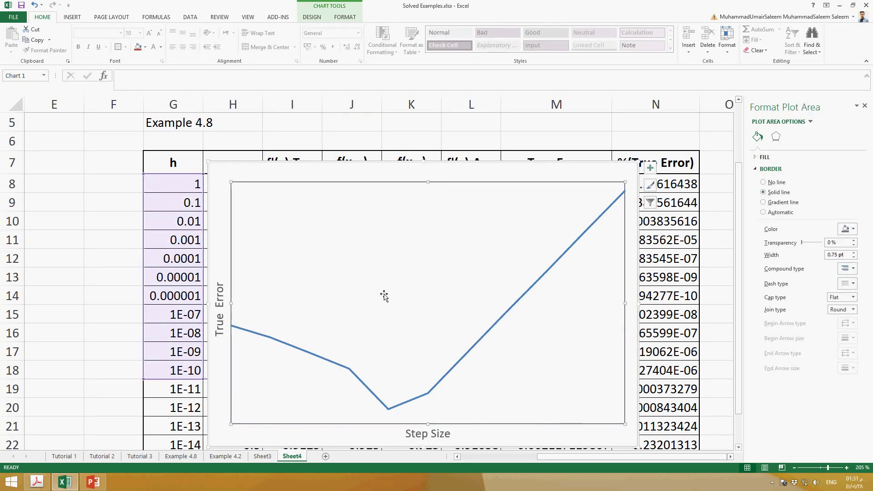
Restore the Excel window from full screen, extend it down the desktop, and bring the Adobe Acrobat textbook window in front of it.
{"action": "left_click", "coordinate": [37, 482]}
{"action": "key", "text": "alt+Tab"}
{"action": "left_click", "coordinate": [853, 6]}
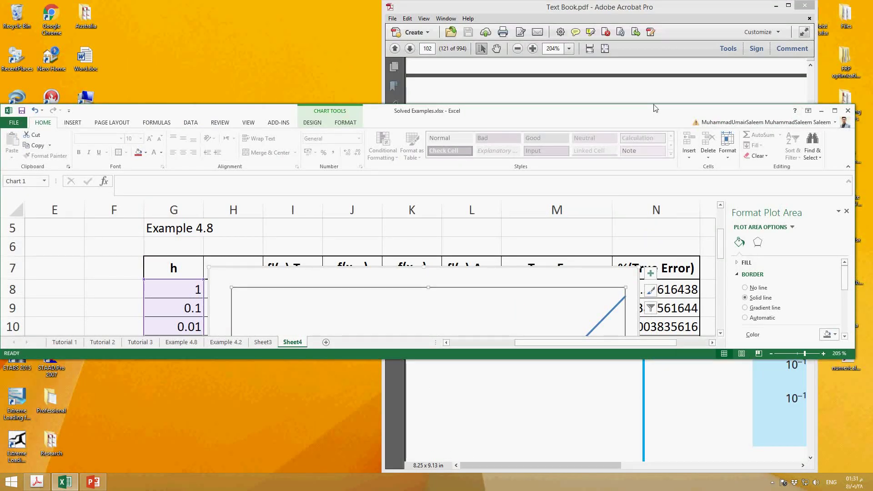
{"action": "left_click_drag", "start_coordinate": [424, 364], "coordinate": [424, 490]}
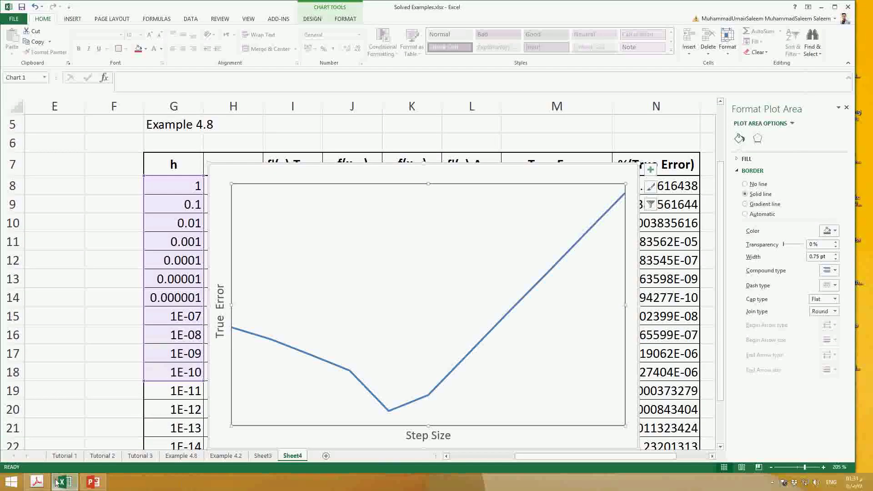
{"action": "left_click", "coordinate": [36, 483]}
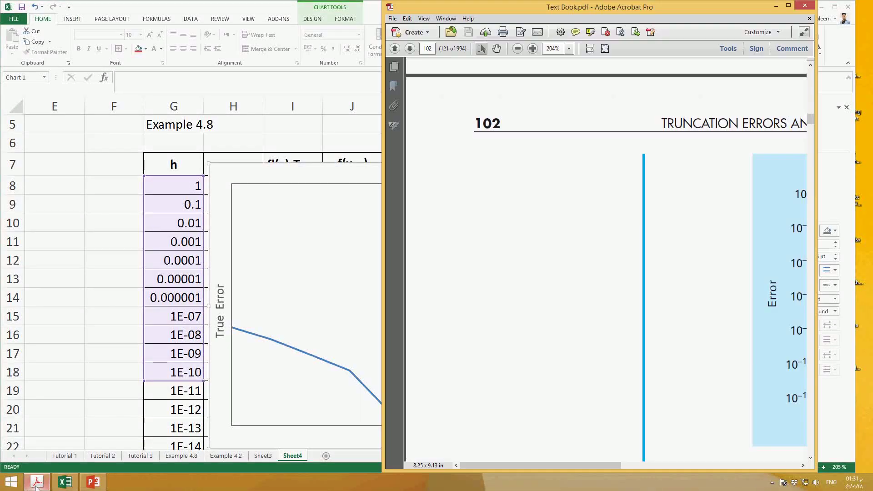